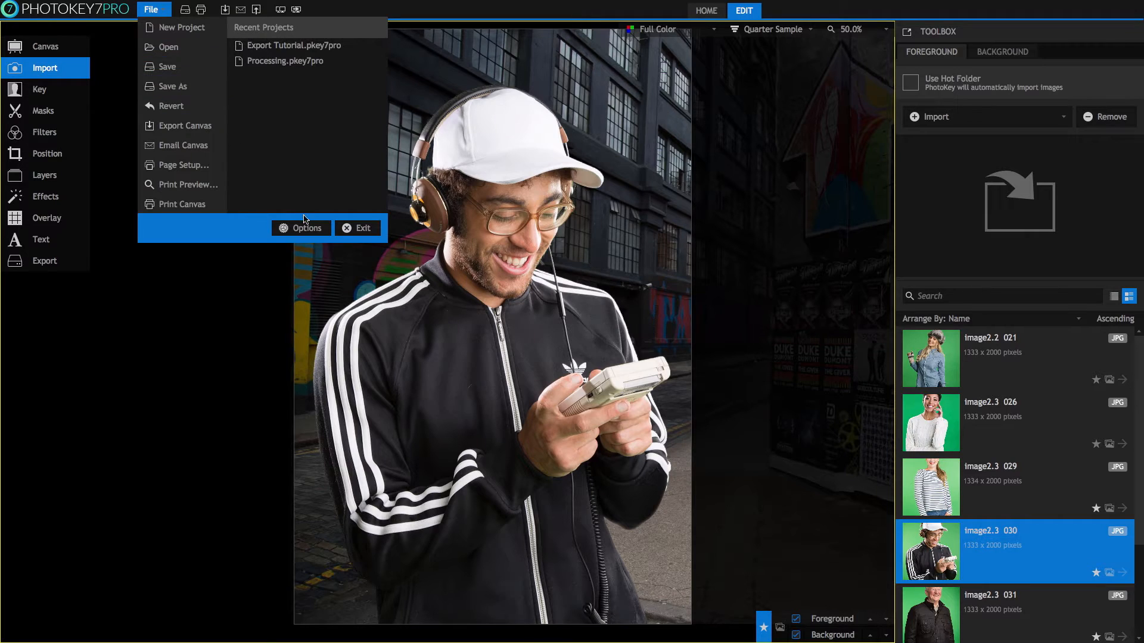
Check the Email and FTP tabs in Options, keep the settings, and show Export options.
{"action": "left_click", "coordinate": [308, 228]}
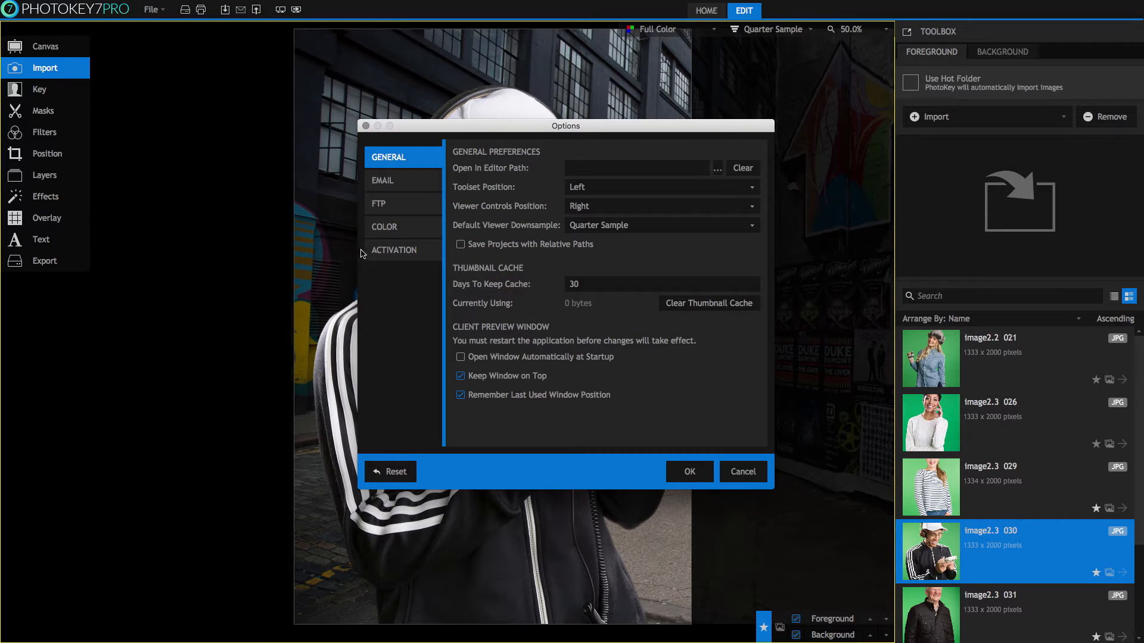
{"action": "left_click", "coordinate": [394, 181]}
{"action": "left_click", "coordinate": [398, 206]}
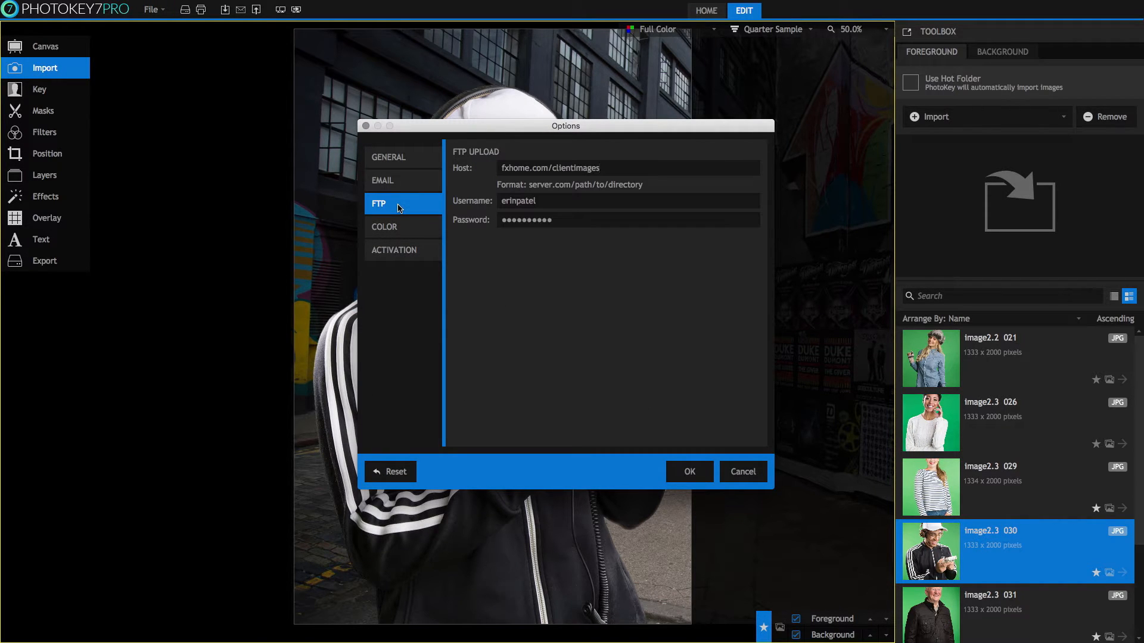
{"action": "left_click", "coordinate": [698, 470]}
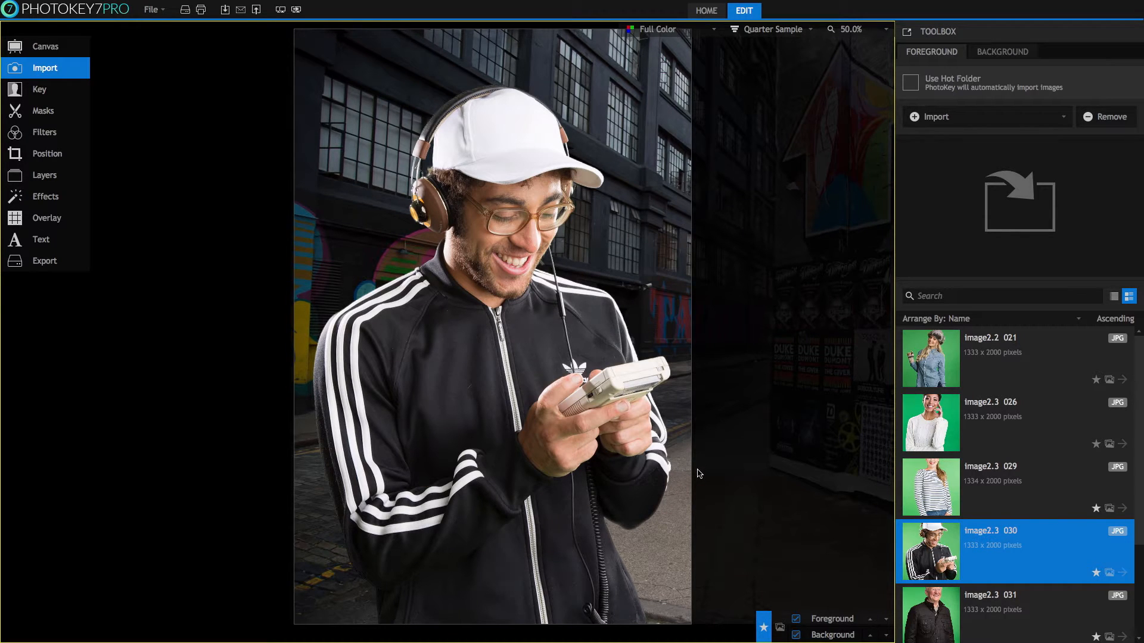
{"action": "left_click", "coordinate": [64, 264]}
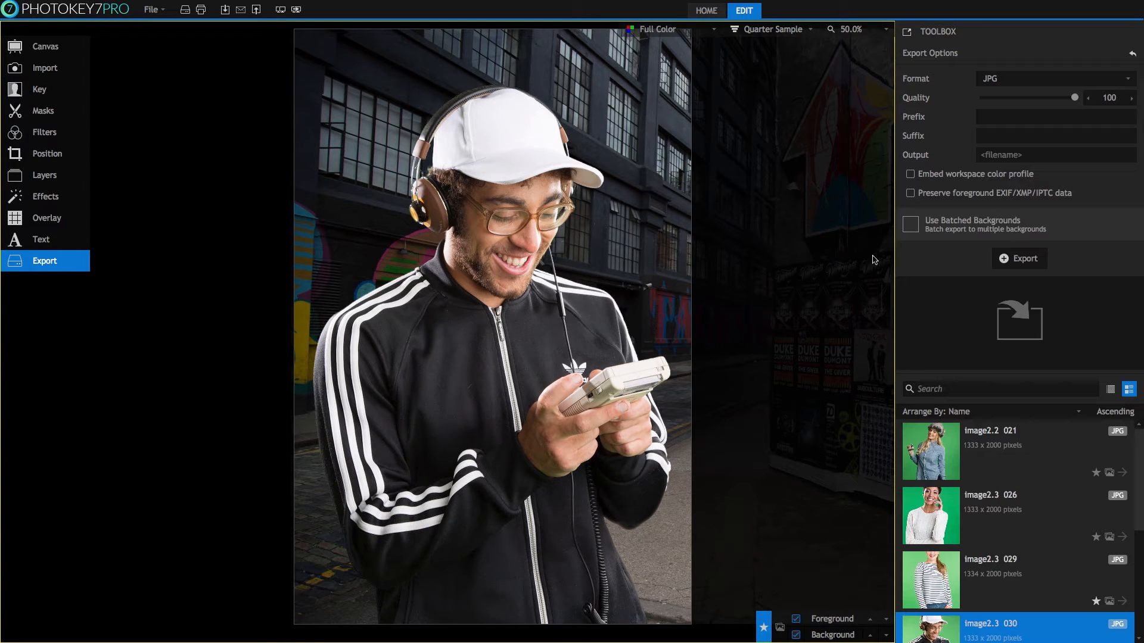
Set the export format to PNG at compression level 0 with the suffix 'processed'.
{"action": "left_click", "coordinate": [1086, 81]}
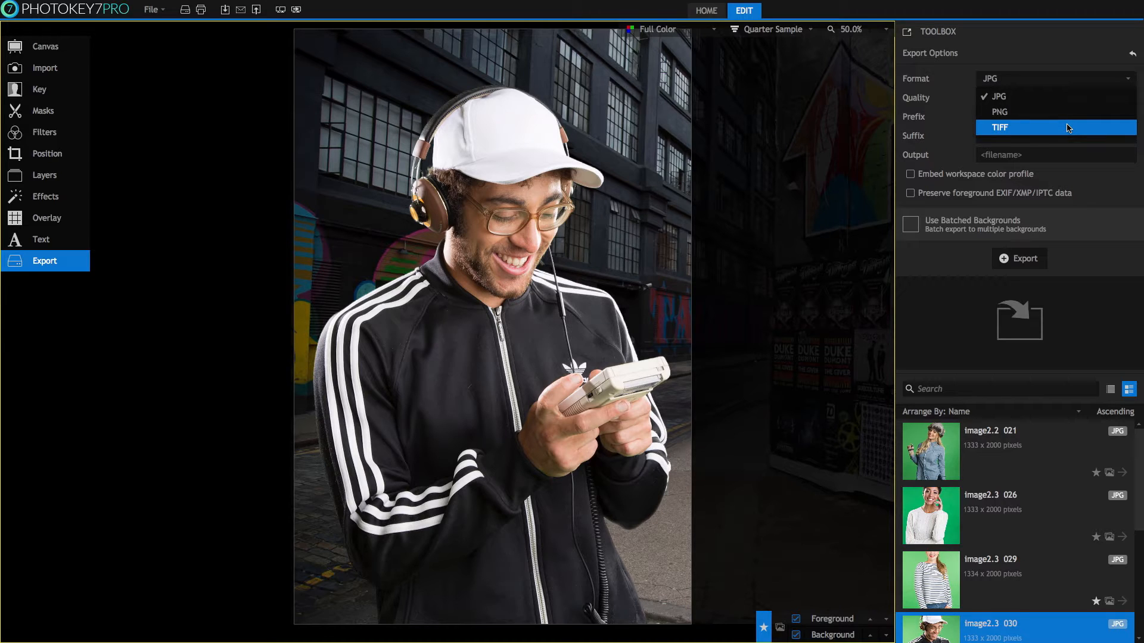
{"action": "left_click", "coordinate": [1011, 112]}
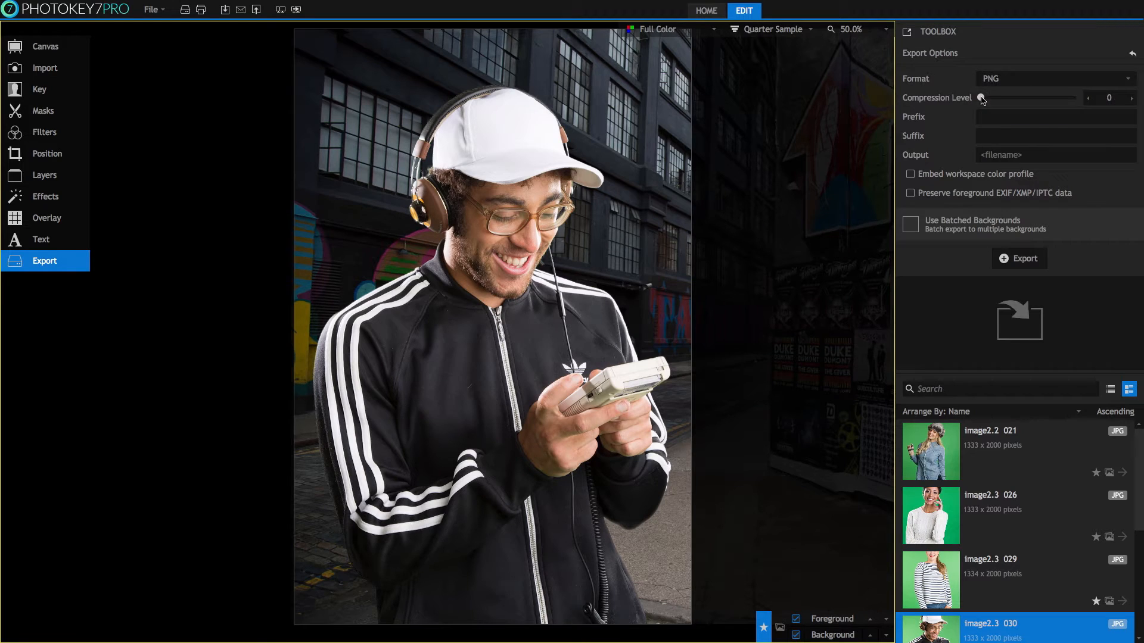
{"action": "mouse_move", "coordinate": [981, 100]}
{"action": "left_mouse_down"}
{"action": "mouse_move", "coordinate": [1075, 105]}
{"action": "mouse_move", "coordinate": [981, 98]}
{"action": "left_mouse_up"}
{"action": "left_click", "coordinate": [992, 137]}
{"action": "type", "text": "processed"}
Leave the colour-profile and metadata preservation checkboxes unchecked.
{"action": "left_click", "coordinate": [910, 174]}
{"action": "left_click", "coordinate": [910, 193]}
{"action": "left_click", "coordinate": [910, 193]}
{"action": "left_click", "coordinate": [910, 174]}
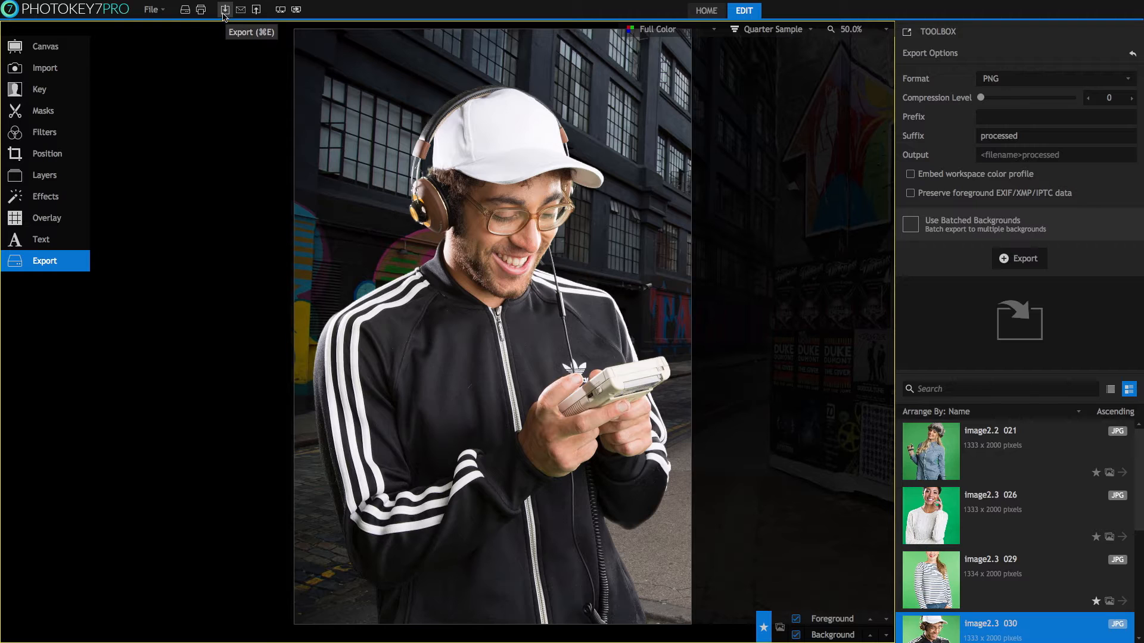
Export the current canvas as an image named 'Headphones' into PhotoKey Tutorials.
{"action": "left_click", "coordinate": [151, 10]}
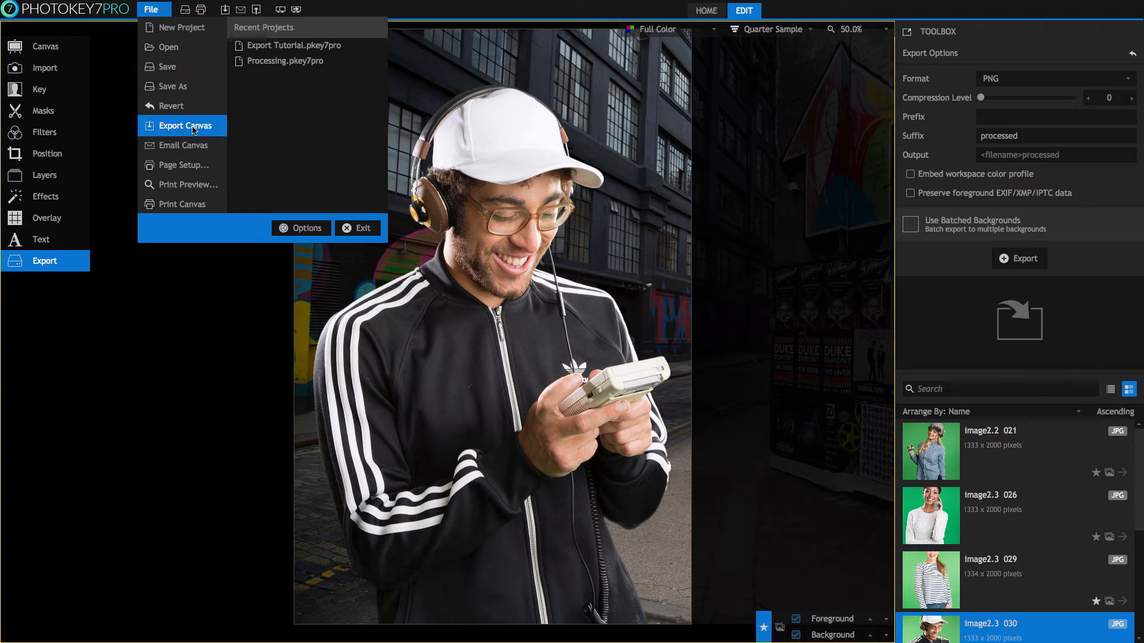
{"action": "left_click", "coordinate": [126, 119]}
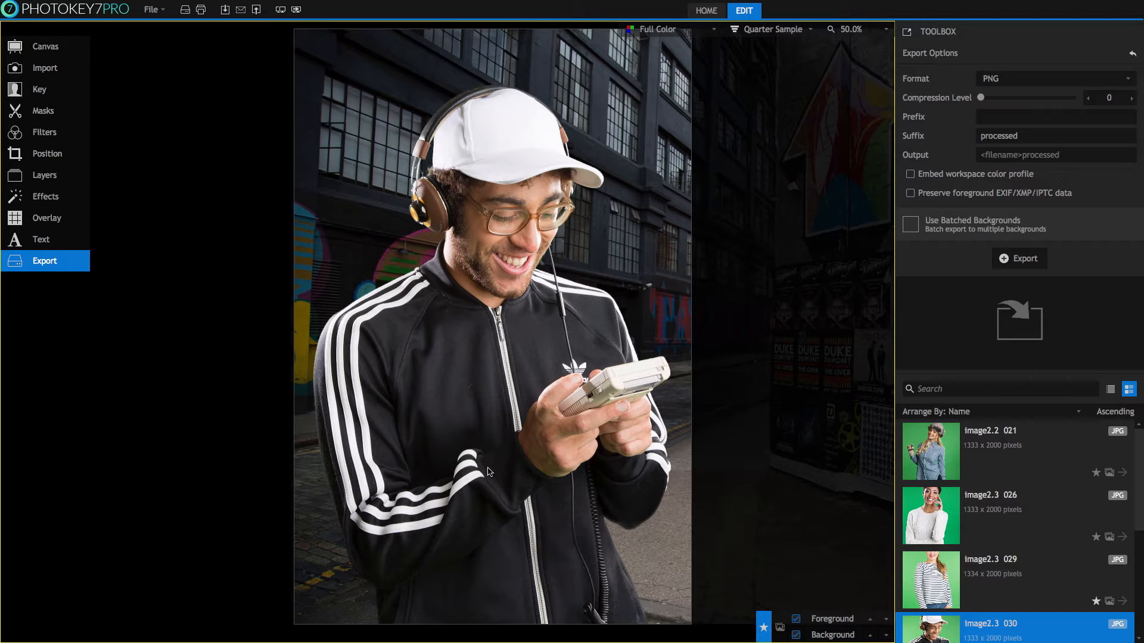
{"action": "left_click", "coordinate": [225, 9]}
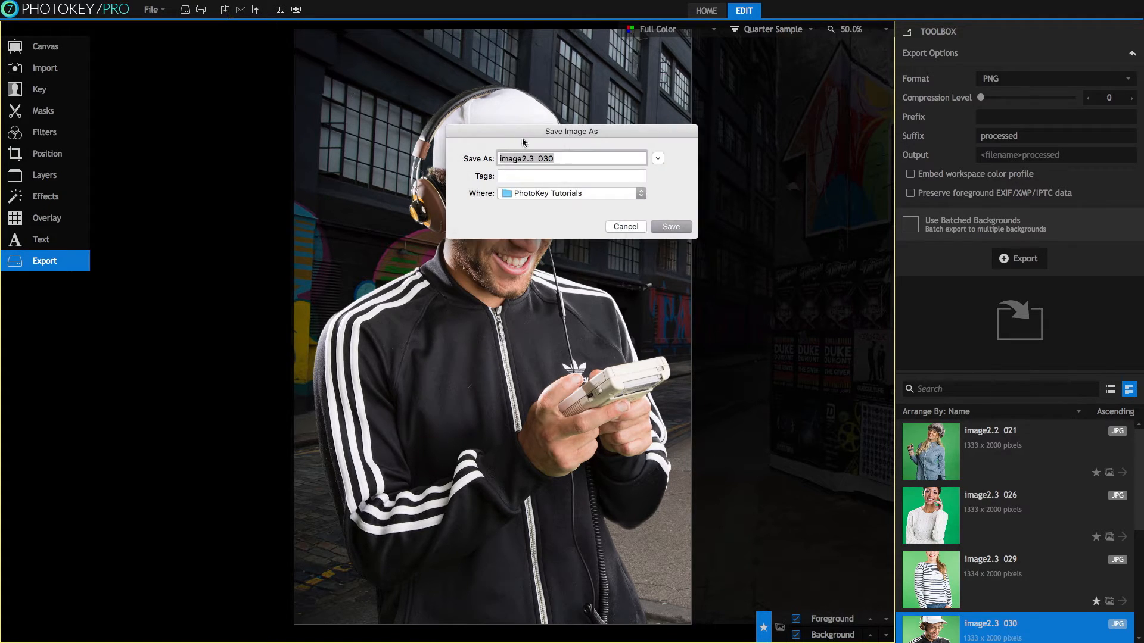
{"action": "type", "text": "Headphones"}
{"action": "left_click", "coordinate": [677, 226]}
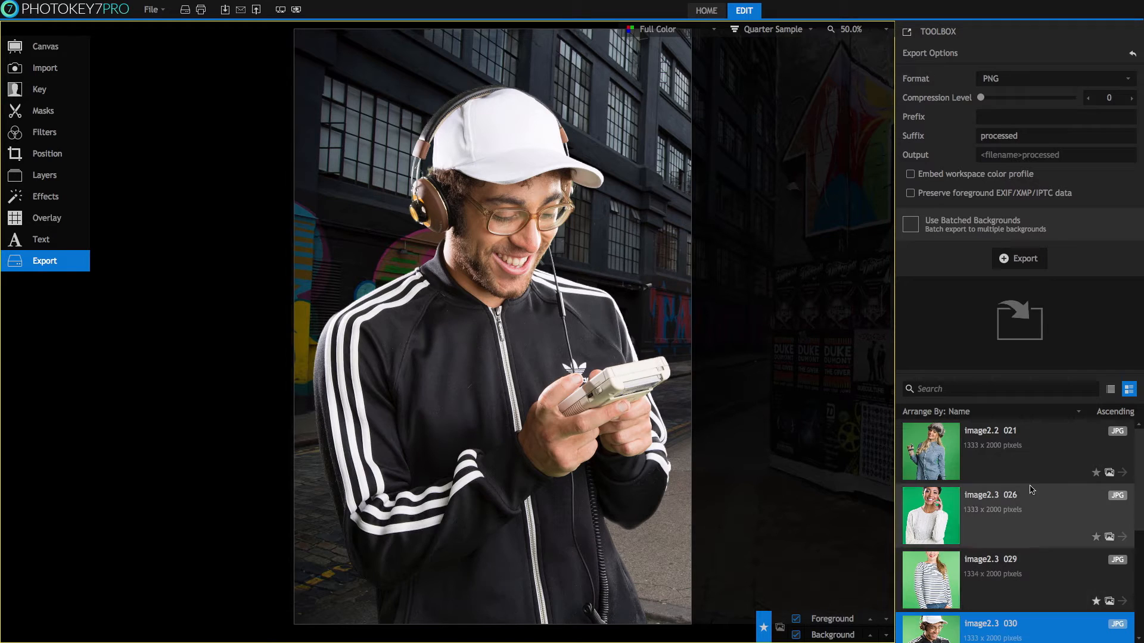
Export every image in the foreground list to the PhotoKey Tutorials folder.
{"action": "left_click", "coordinate": [1031, 259]}
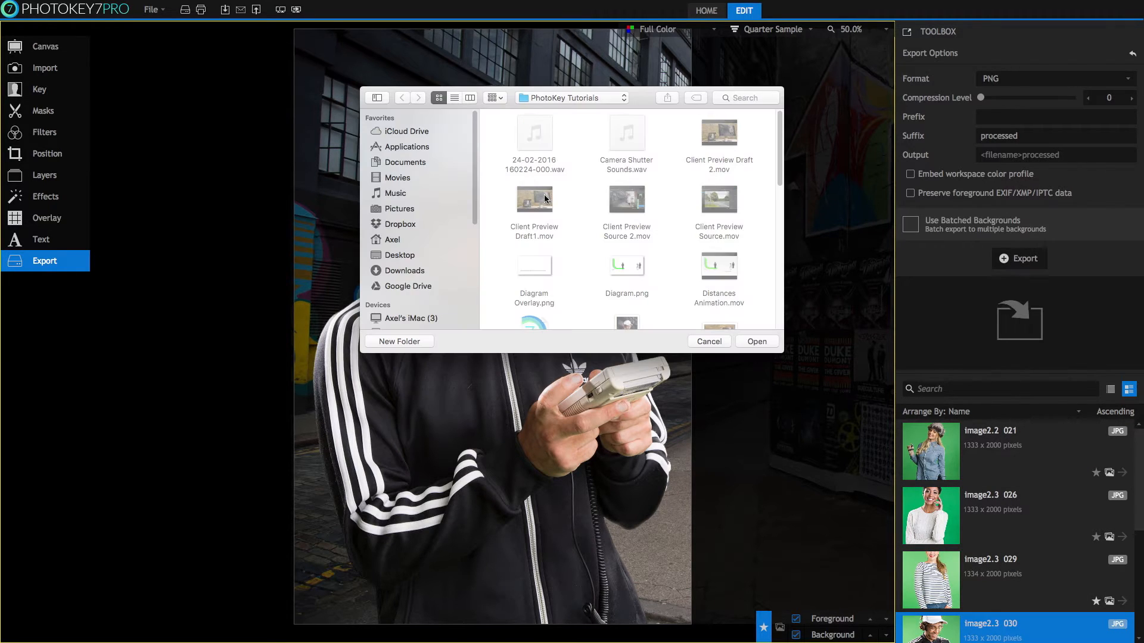
{"action": "left_click", "coordinate": [758, 341]}
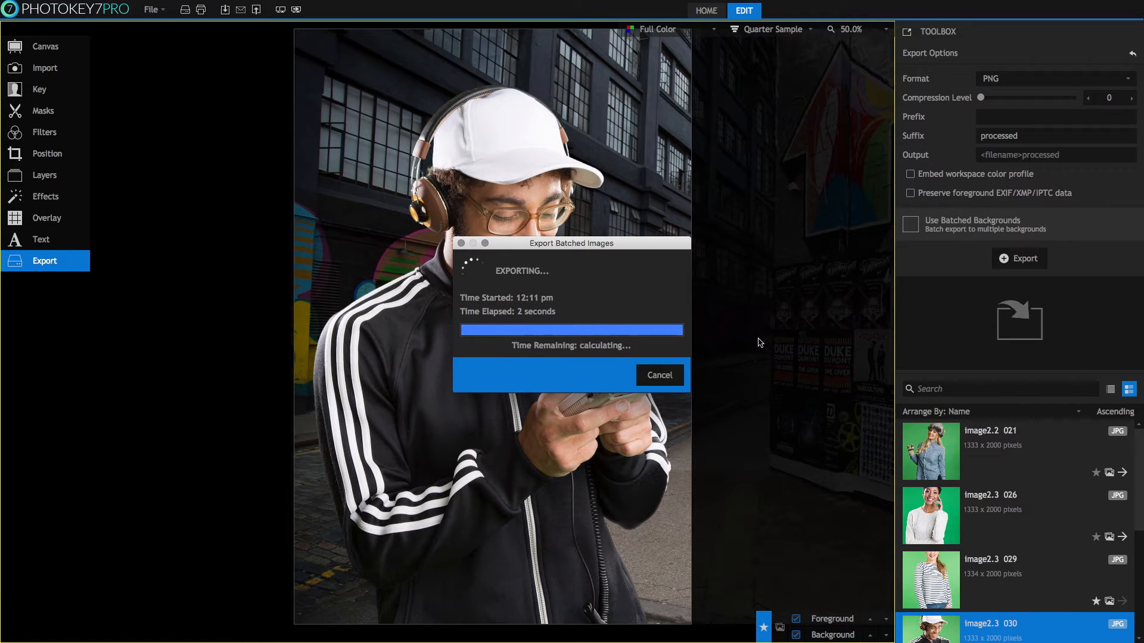
{"action": "left_click", "coordinate": [652, 374]}
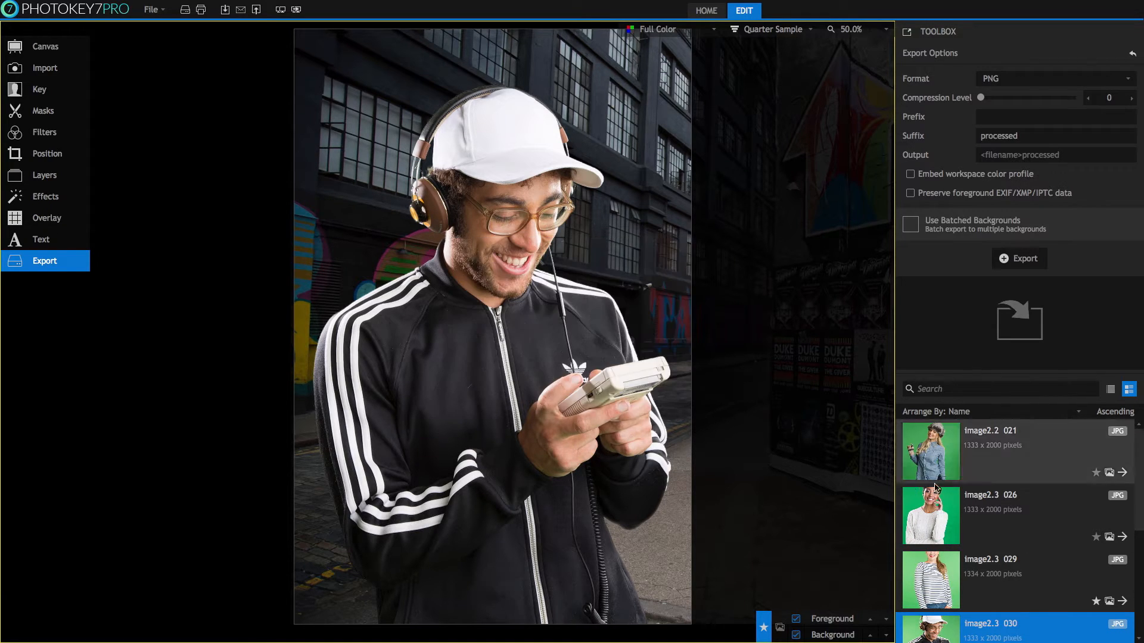
{"action": "left_click_drag", "start_coordinate": [1138, 456], "coordinate": [1138, 484]}
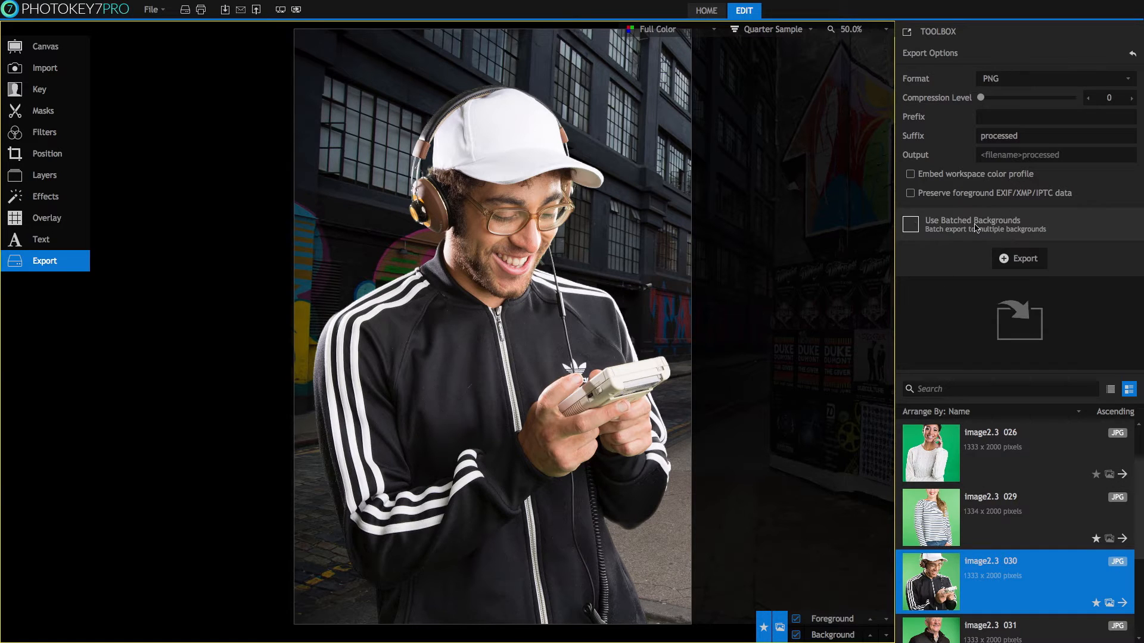
Enable Use Batched Backgrounds and check which background images are included.
{"action": "left_click", "coordinate": [910, 224]}
{"action": "left_click", "coordinate": [59, 71]}
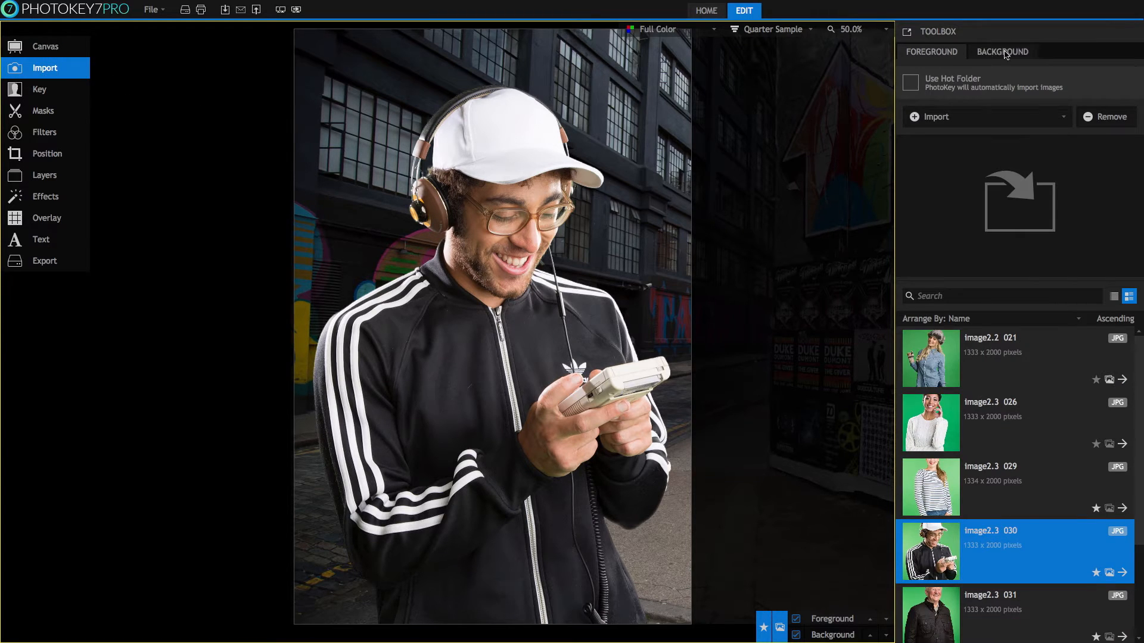
{"action": "left_click", "coordinate": [1004, 53]}
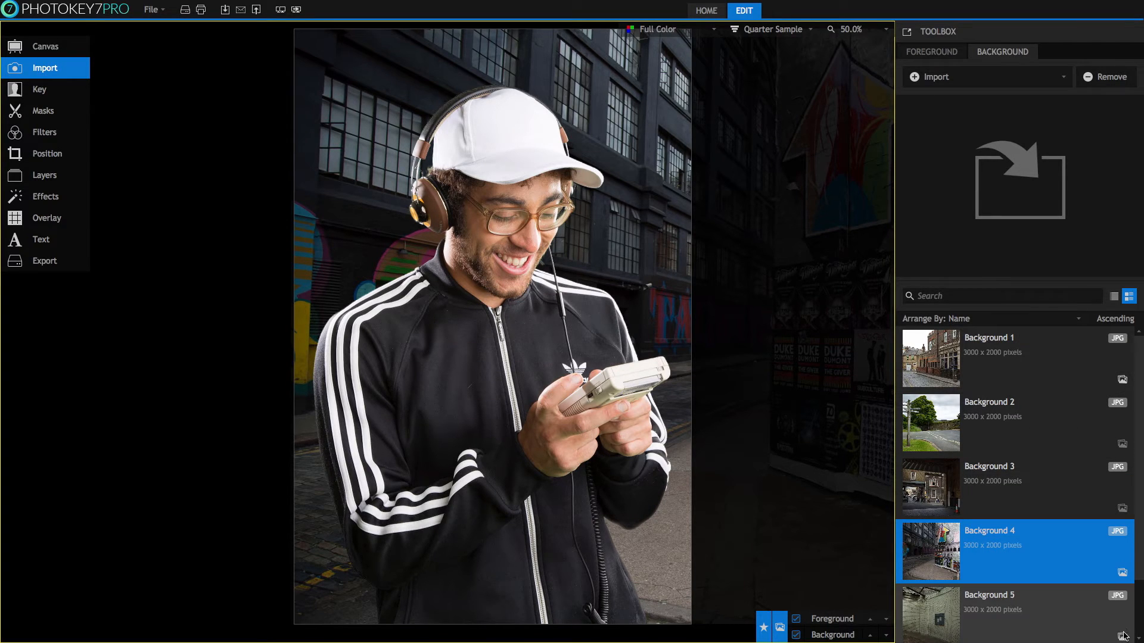
Run the batched-background export into the PhotoKey Tutorials folder.
{"action": "left_click", "coordinate": [72, 262]}
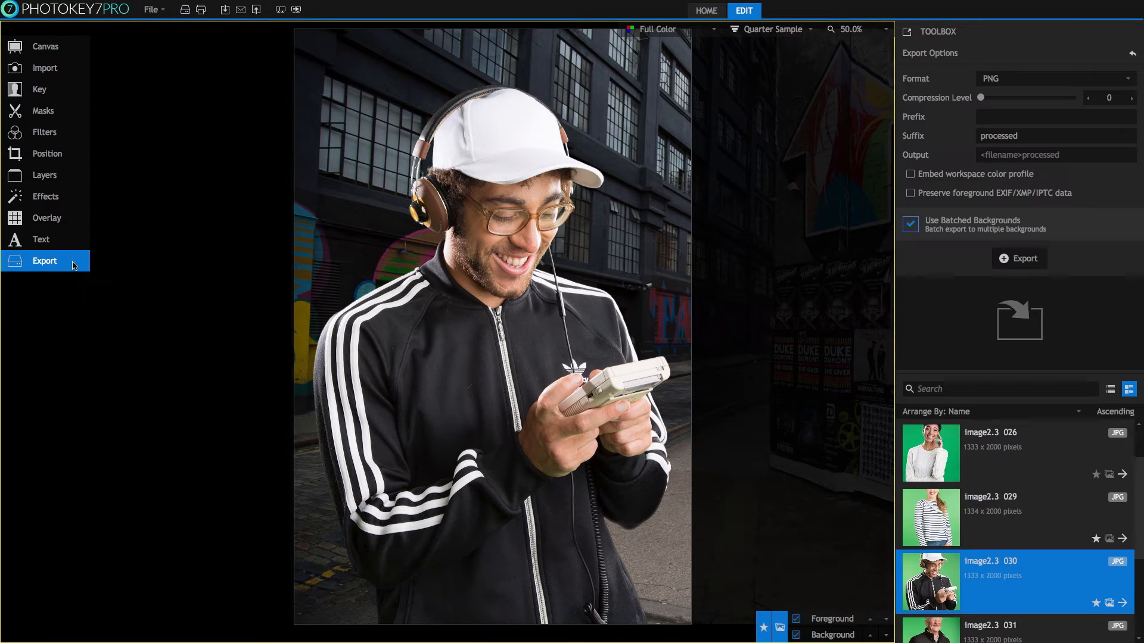
{"action": "left_click", "coordinate": [1025, 260]}
{"action": "left_click", "coordinate": [762, 346]}
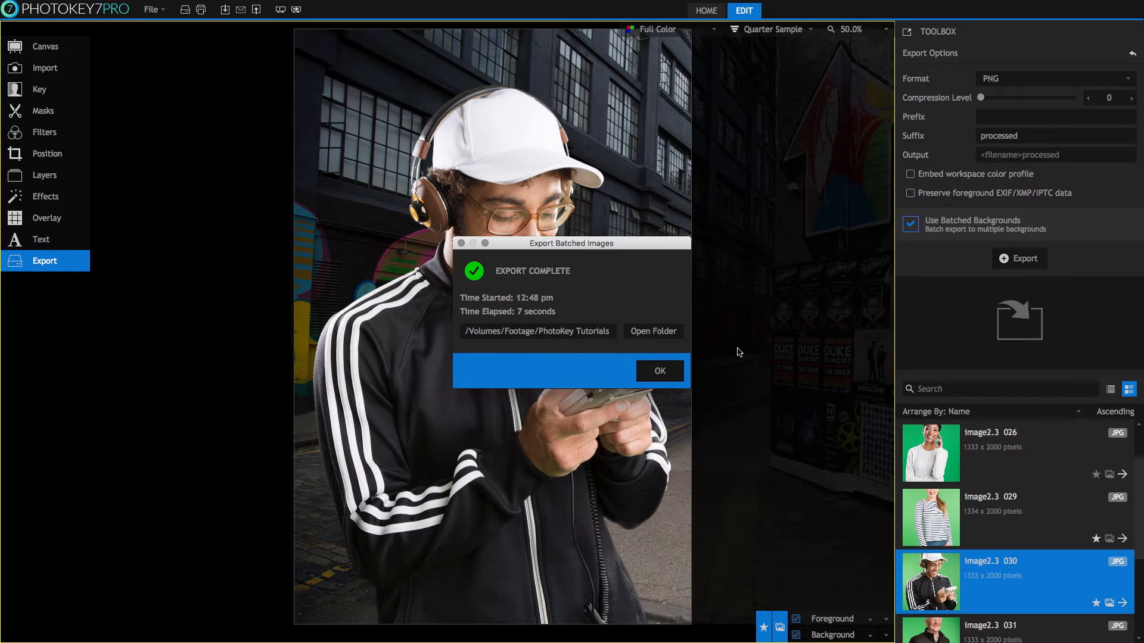
{"action": "left_click", "coordinate": [659, 370]}
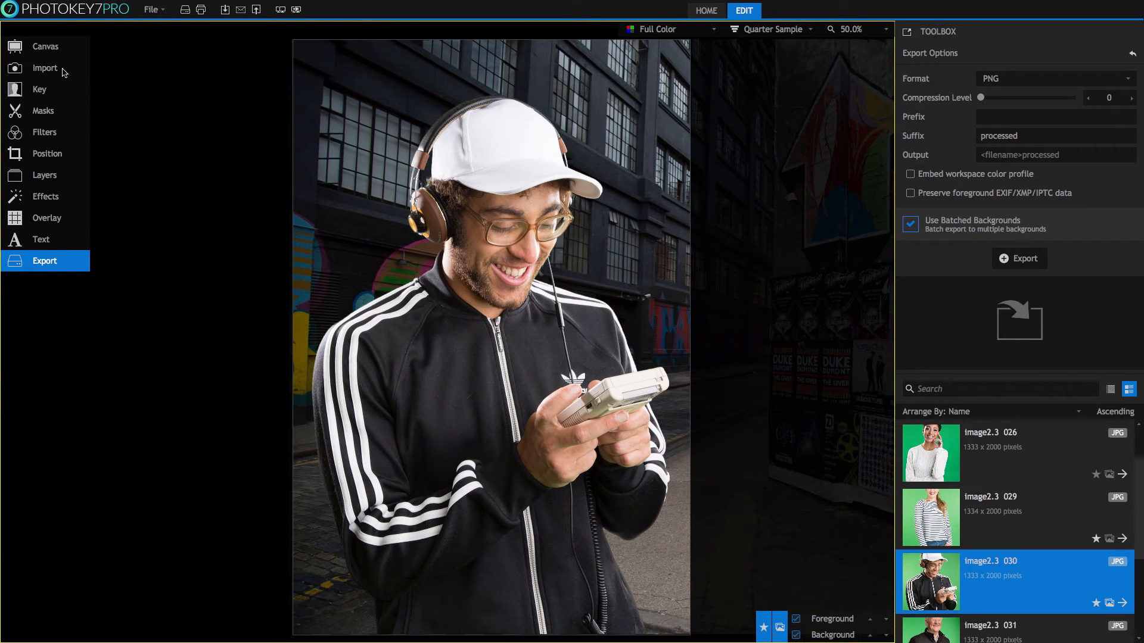
Make Export Tutorial the foreground hot folder with Auto-select newest image enabled.
{"action": "left_click", "coordinate": [47, 68]}
{"action": "left_click", "coordinate": [945, 51]}
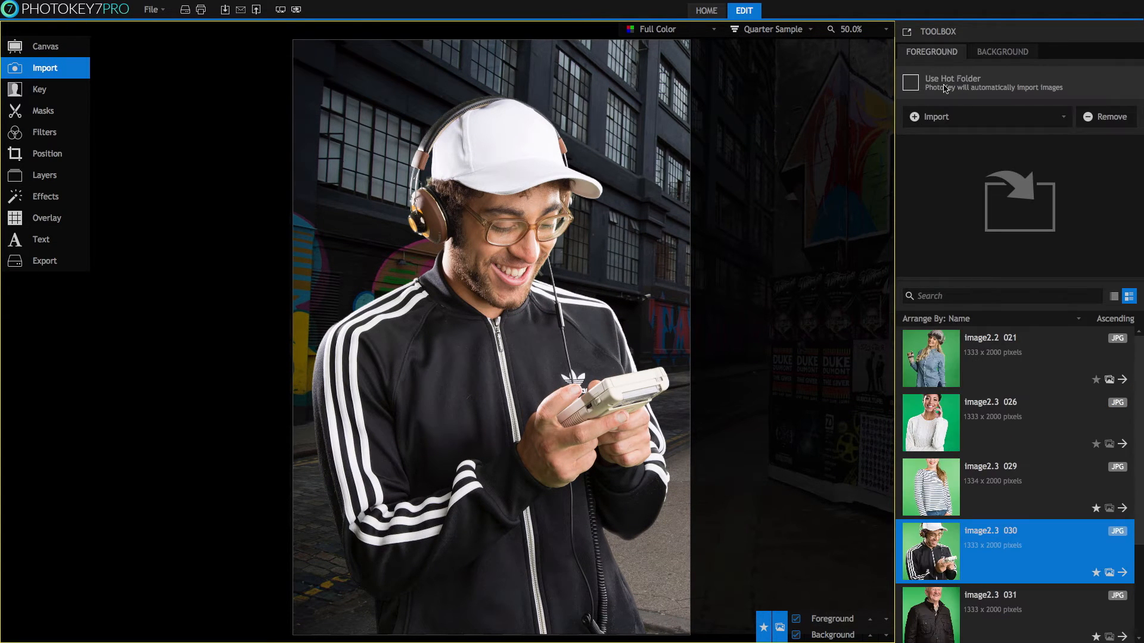
{"action": "left_click", "coordinate": [944, 88]}
{"action": "left_click", "coordinate": [625, 332]}
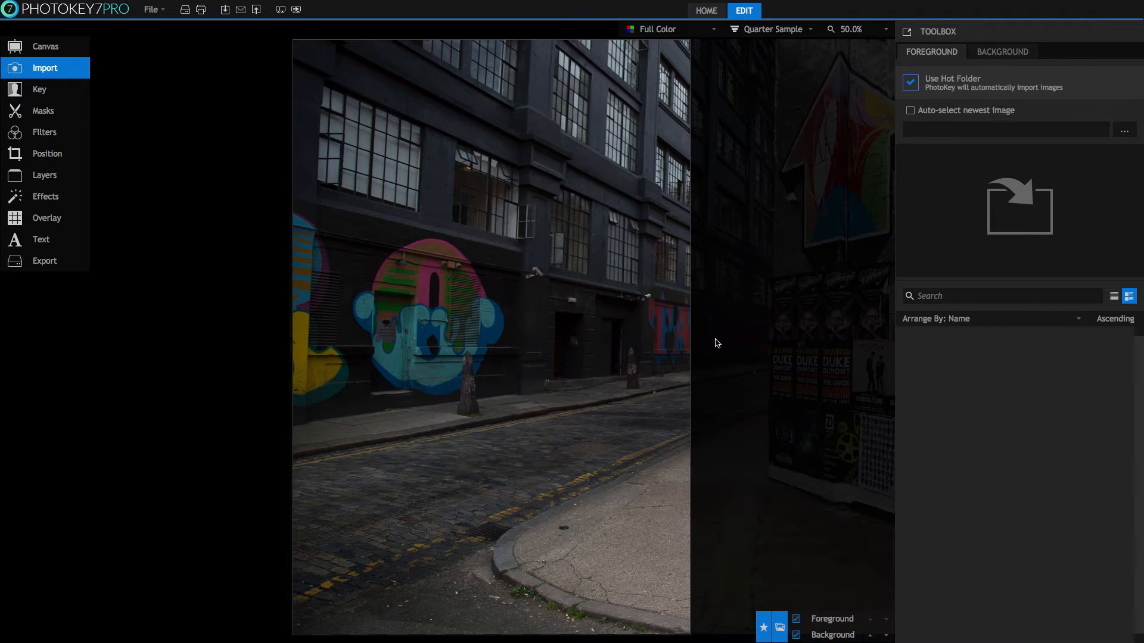
{"action": "left_click", "coordinate": [1121, 132]}
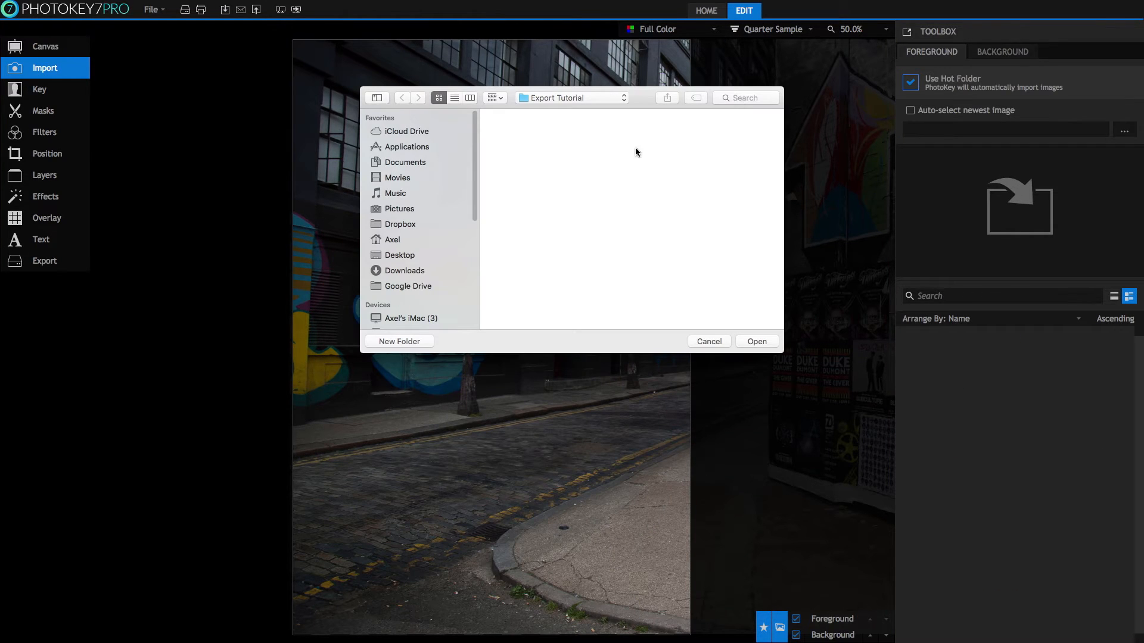
{"action": "left_click", "coordinate": [755, 341]}
{"action": "left_click", "coordinate": [910, 110]}
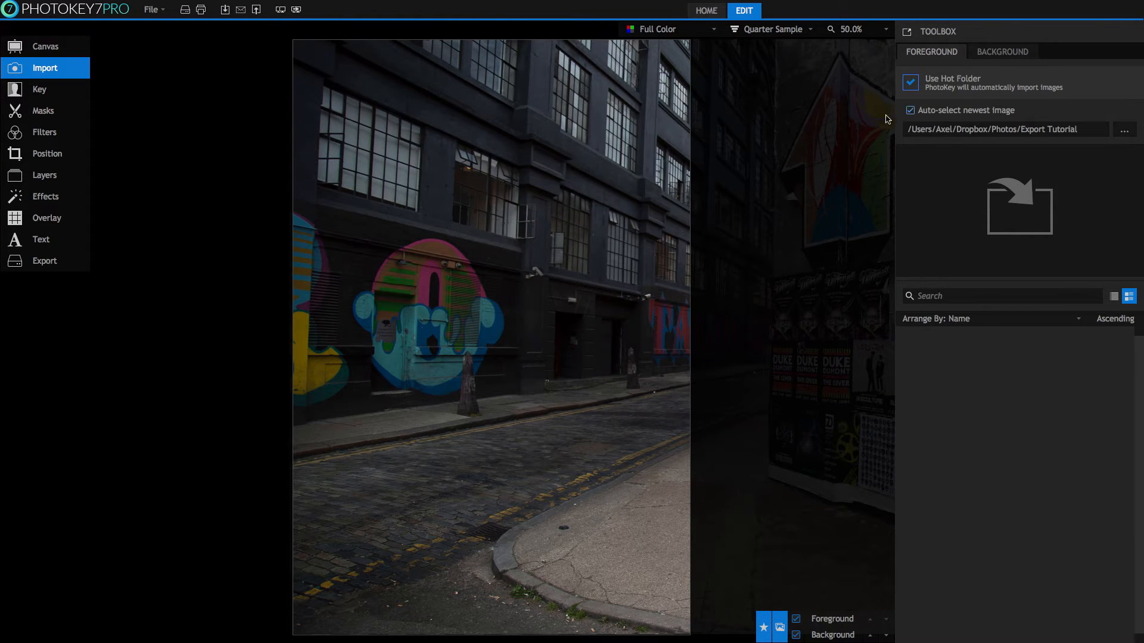
Run a hot-folder export, stop it after nine images, and show the Key settings.
{"action": "left_click", "coordinate": [50, 262]}
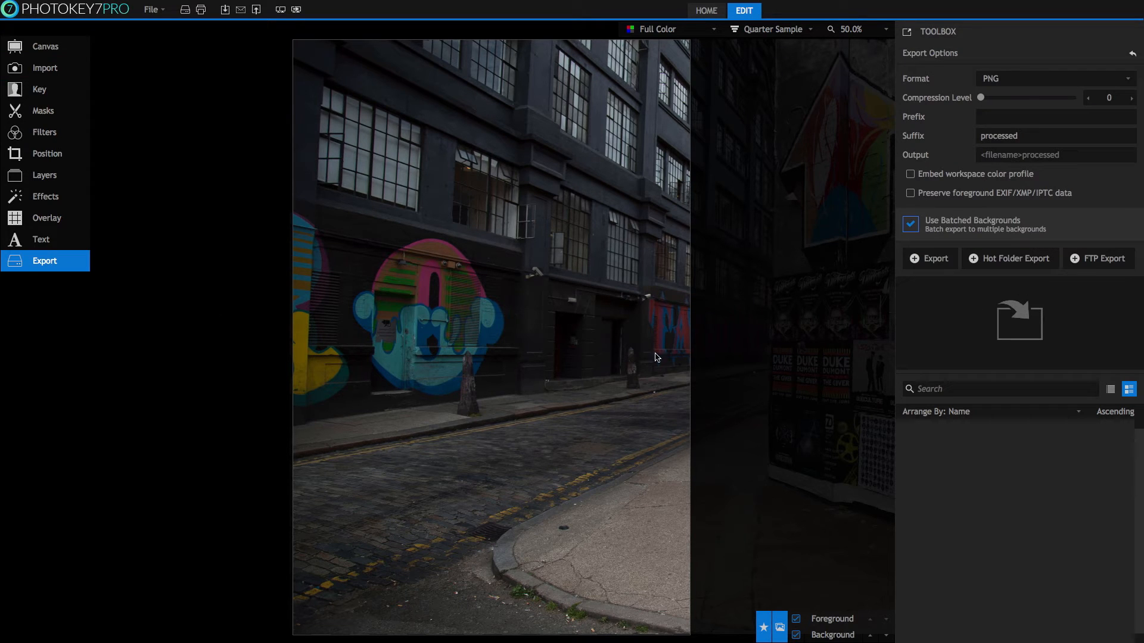
{"action": "left_click", "coordinate": [1021, 265]}
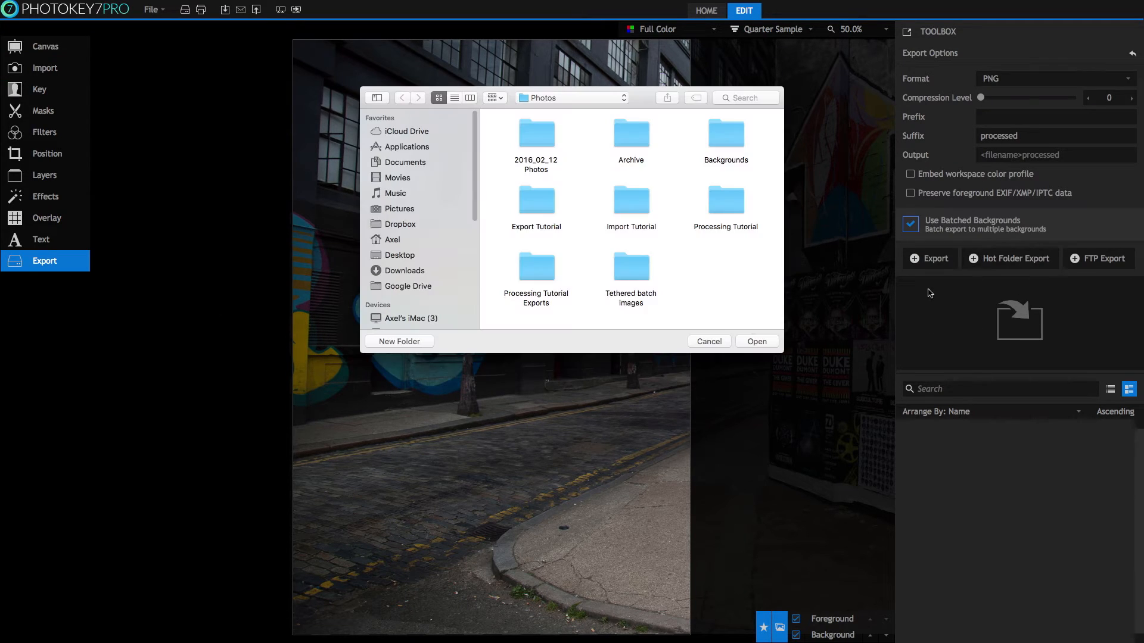
{"action": "left_click", "coordinate": [755, 341]}
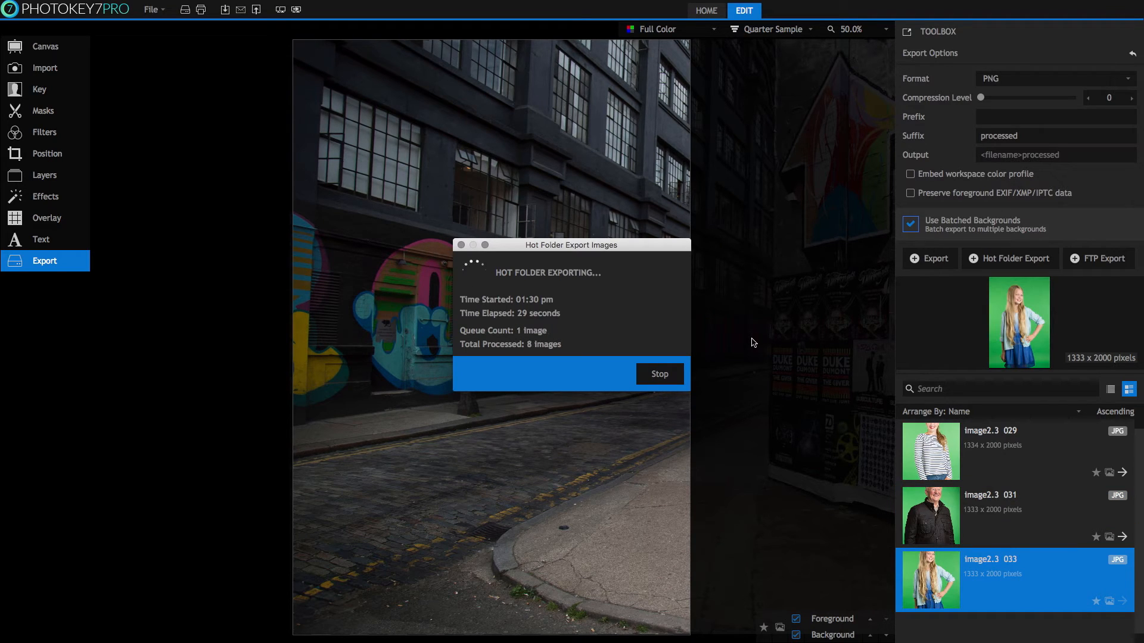
{"action": "left_click", "coordinate": [672, 374]}
{"action": "left_click", "coordinate": [39, 89]}
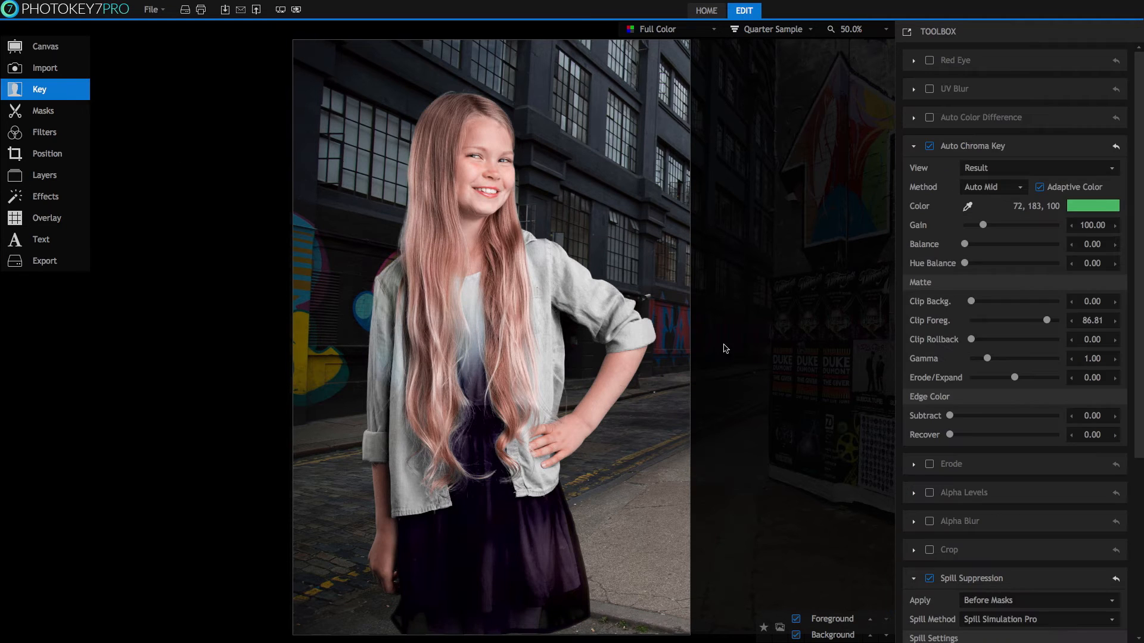
{"action": "left_click_drag", "start_coordinate": [1138, 238], "coordinate": [1139, 423]}
Reset all Key settings to their defaults and return to Export Options.
{"action": "left_click", "coordinate": [1109, 627]}
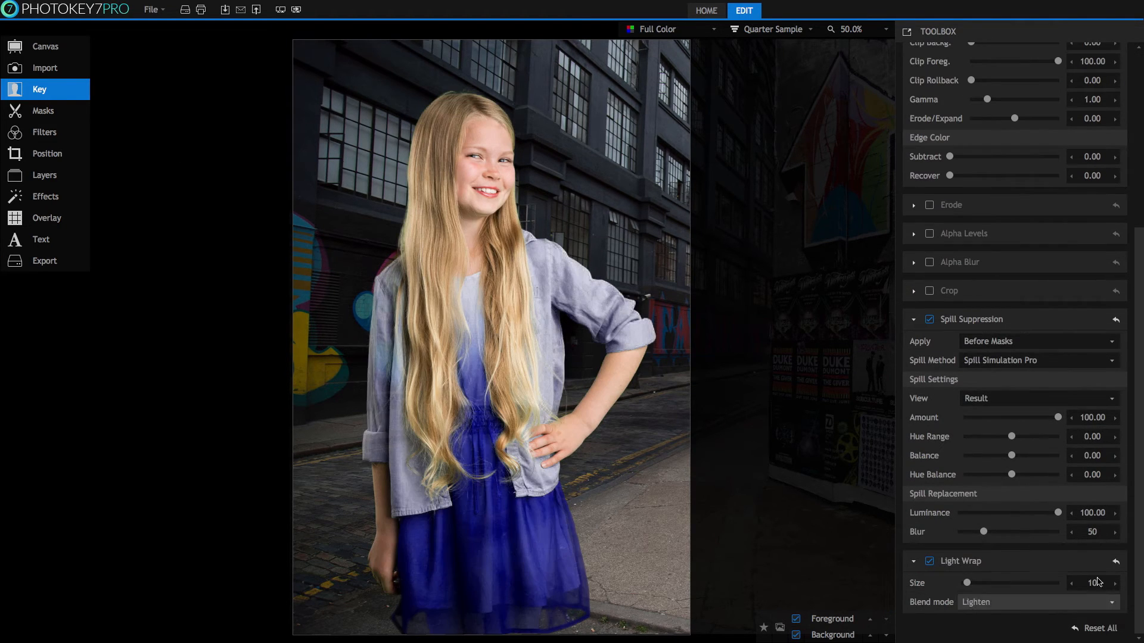
{"action": "left_click", "coordinate": [72, 260]}
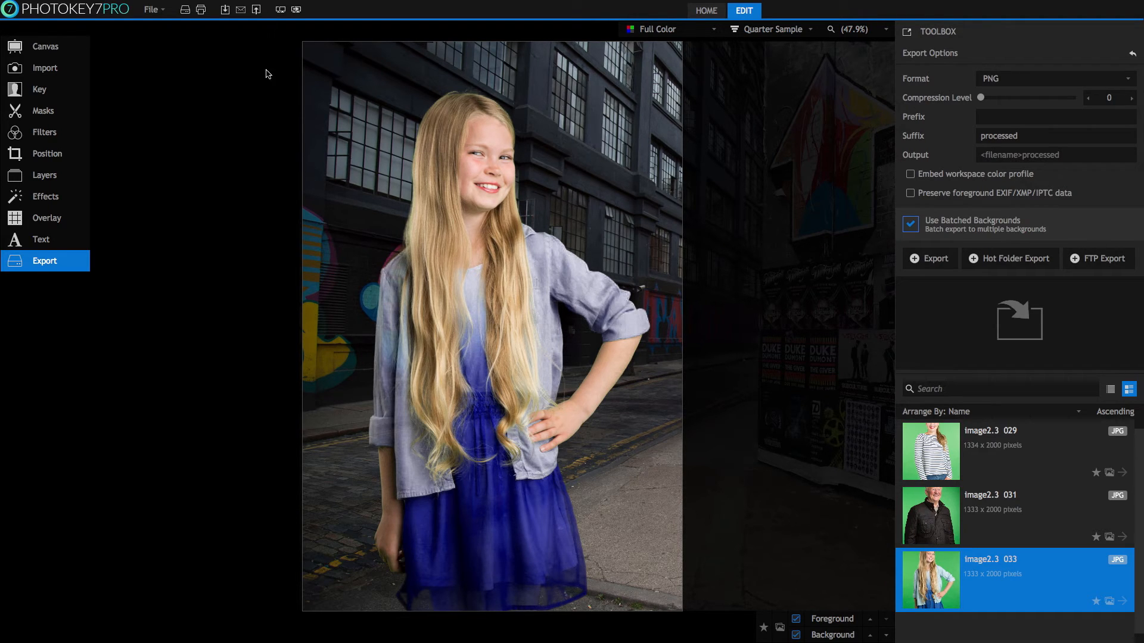
{"action": "left_click", "coordinate": [156, 10]}
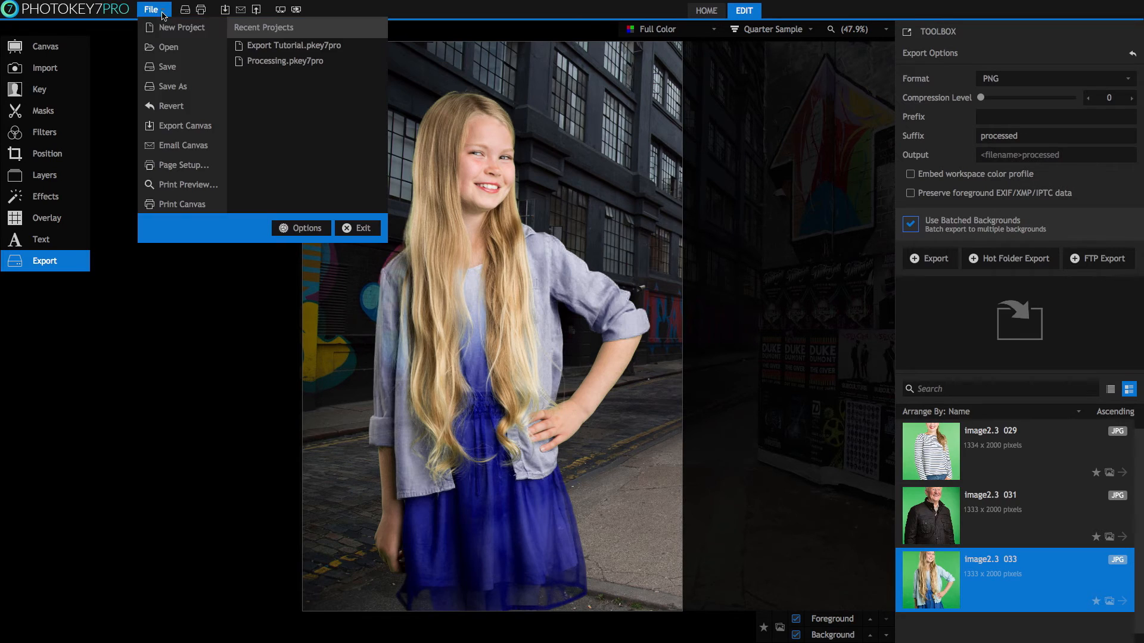
Enter a new FTP account password for the fxhome.com/clientimages host and save the Options.
{"action": "left_click", "coordinate": [310, 228]}
{"action": "left_click", "coordinate": [401, 206]}
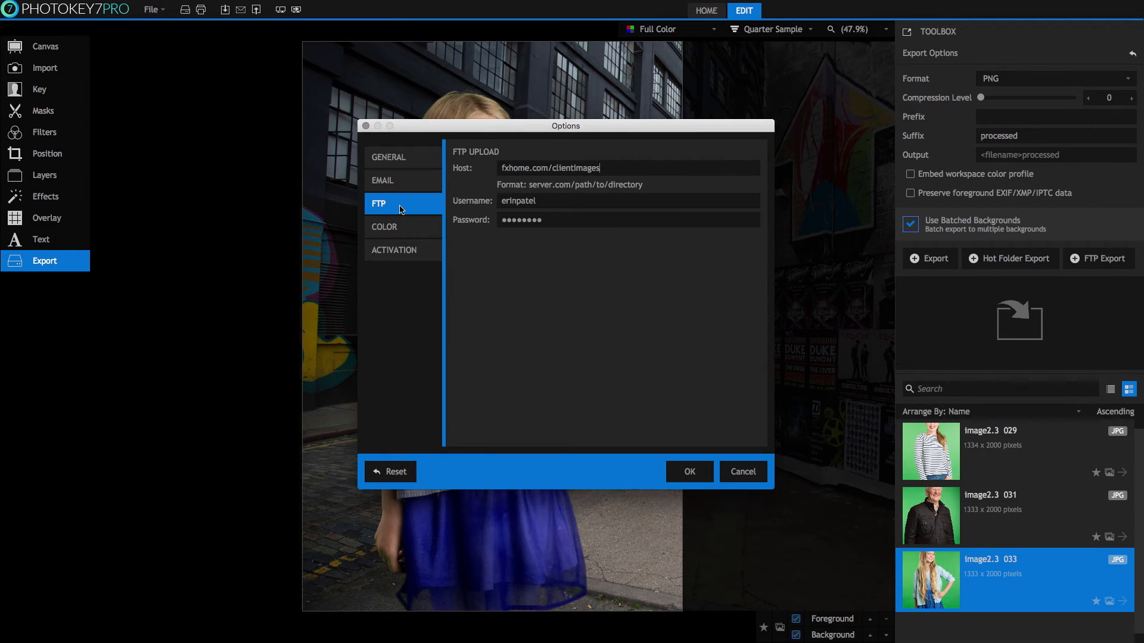
{"action": "left_click", "coordinate": [584, 168]}
{"action": "left_click", "coordinate": [486, 221]}
{"action": "type", "text": "••••••••••••"}
{"action": "left_click", "coordinate": [693, 476]}
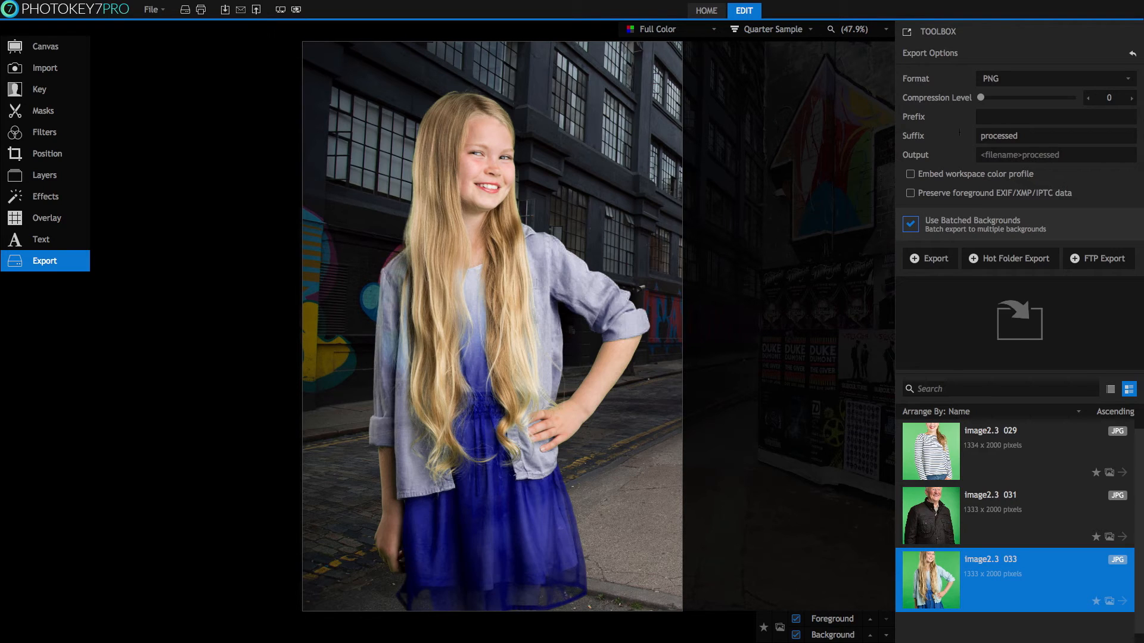
{"action": "left_click", "coordinate": [1102, 260]}
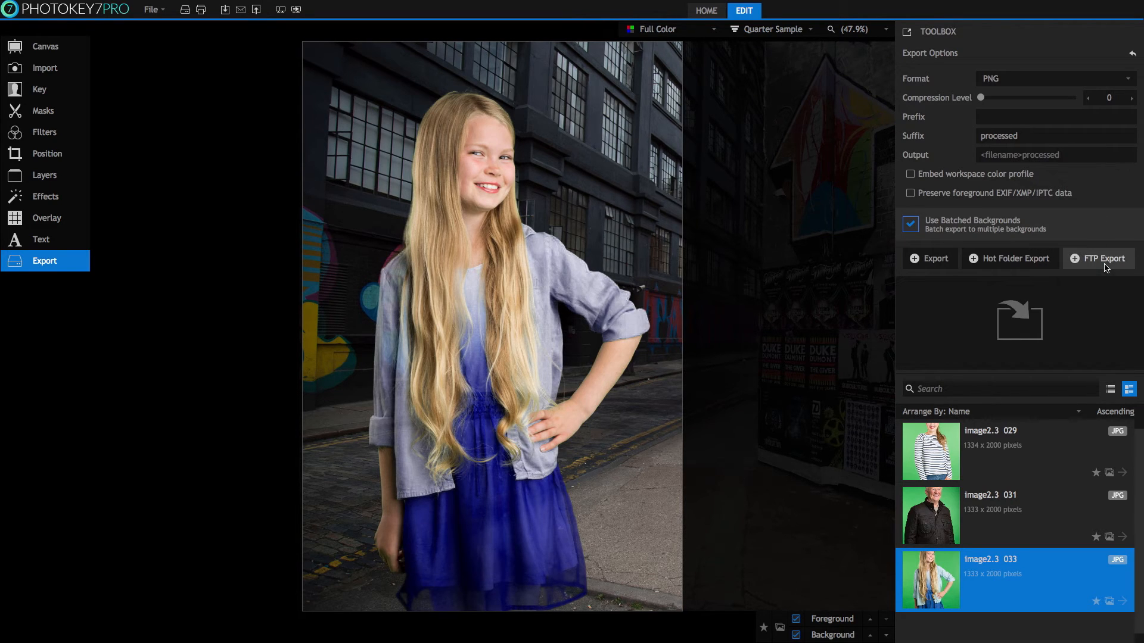
Create a 'To Print' folder and upload the 9 keyed images into it by FTP.
{"action": "left_click", "coordinate": [412, 342]}
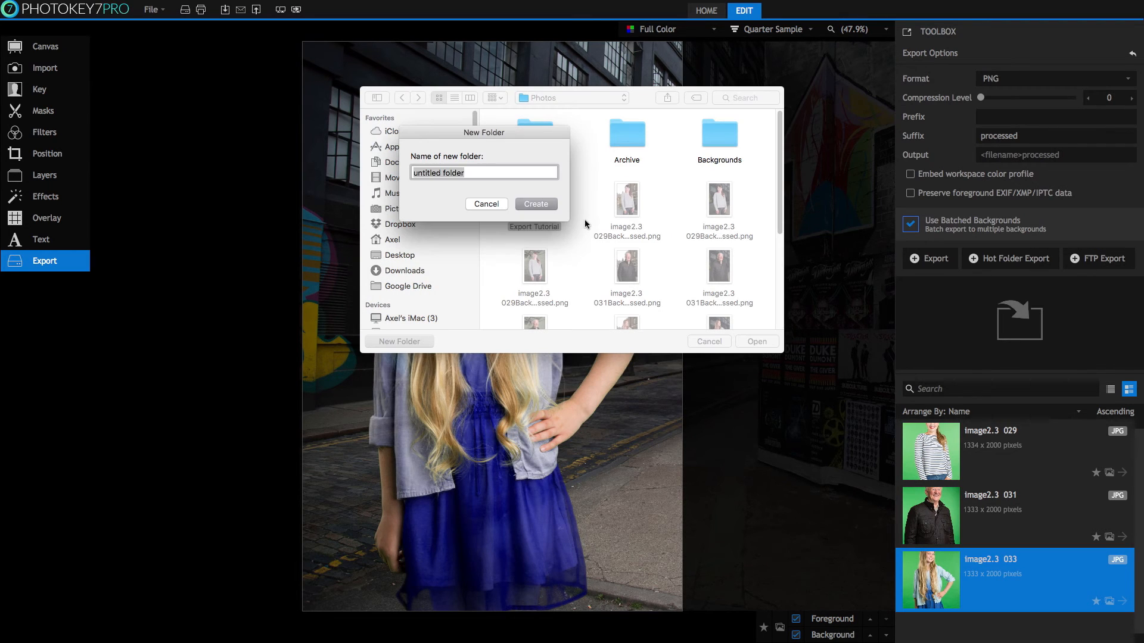
{"action": "type", "text": "To Print"}
{"action": "left_click", "coordinate": [547, 205]}
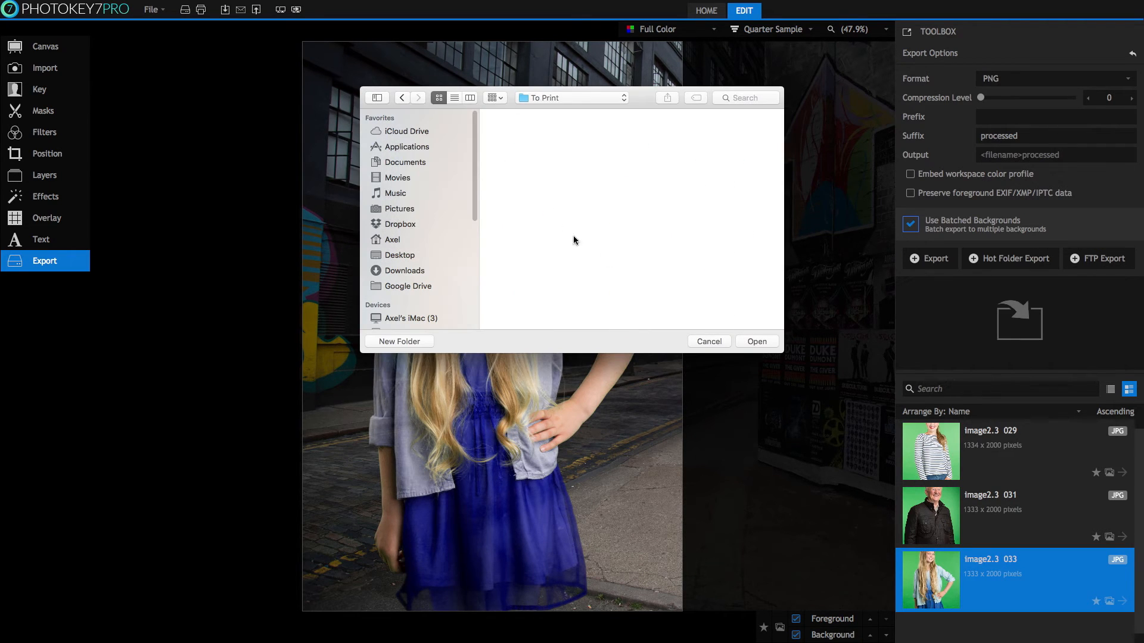
{"action": "left_click", "coordinate": [741, 341]}
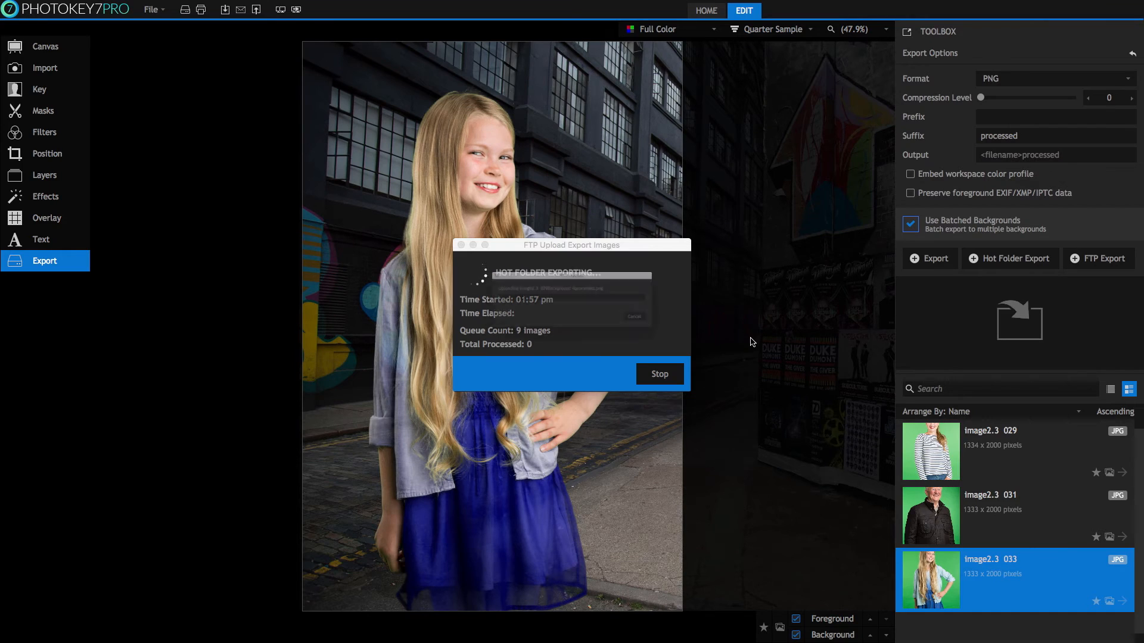
{"action": "left_click", "coordinate": [688, 331]}
{"action": "left_click", "coordinate": [660, 374]}
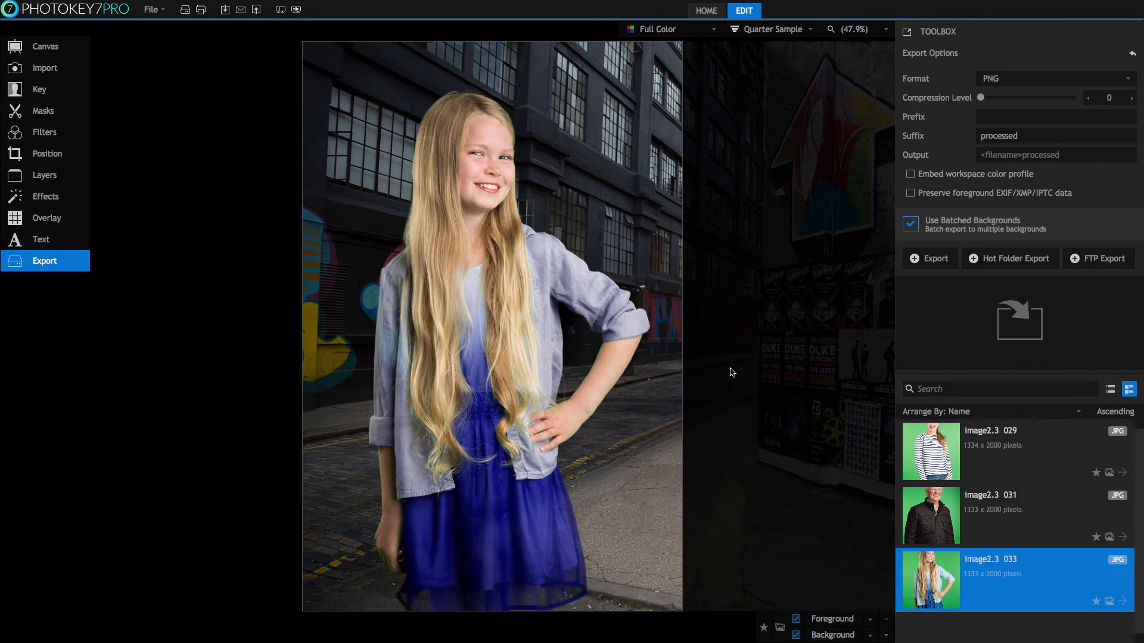
{"action": "left_click", "coordinate": [159, 12]}
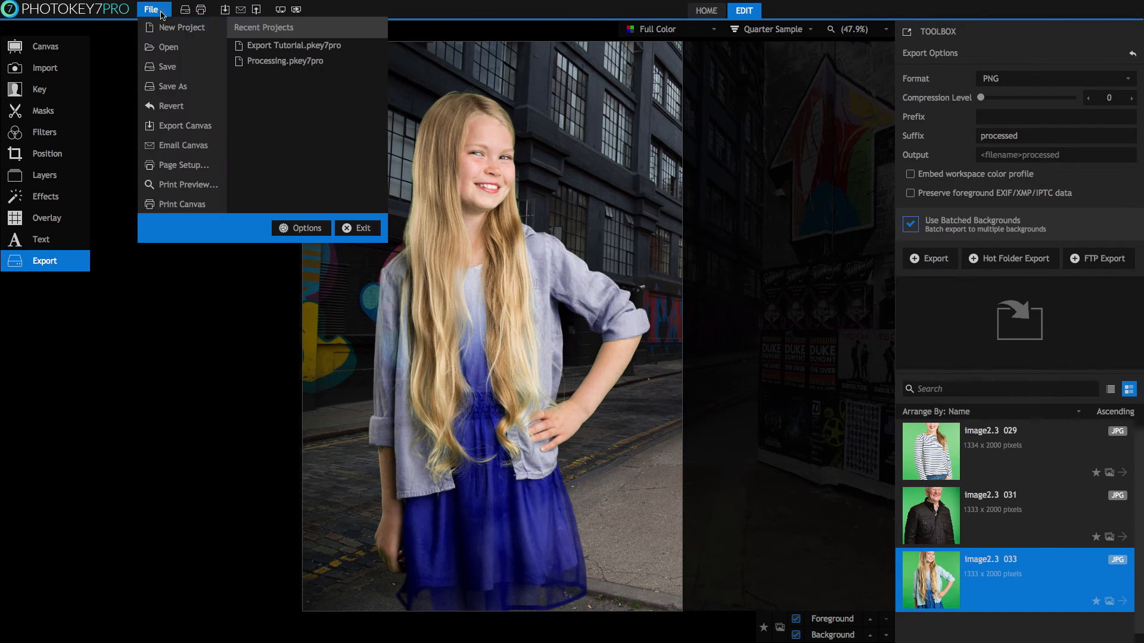
Open Export Tutorial.pkey7pro from Recent Projects, discarding changes to the current project.
{"action": "left_click", "coordinate": [266, 44]}
{"action": "left_click", "coordinate": [528, 320]}
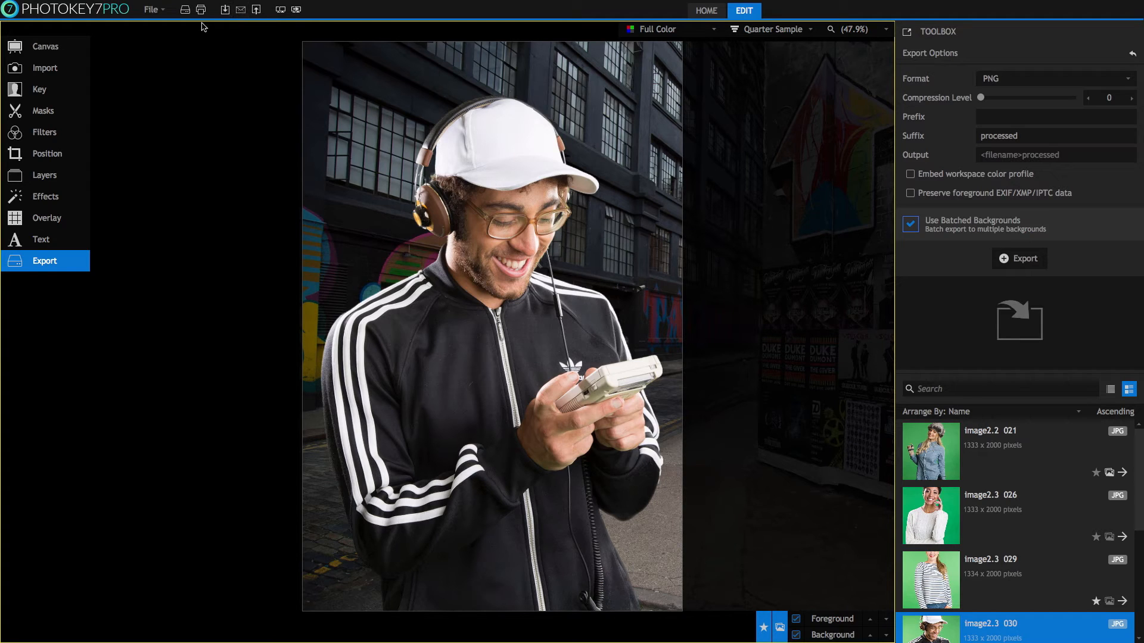
{"action": "left_click", "coordinate": [151, 9]}
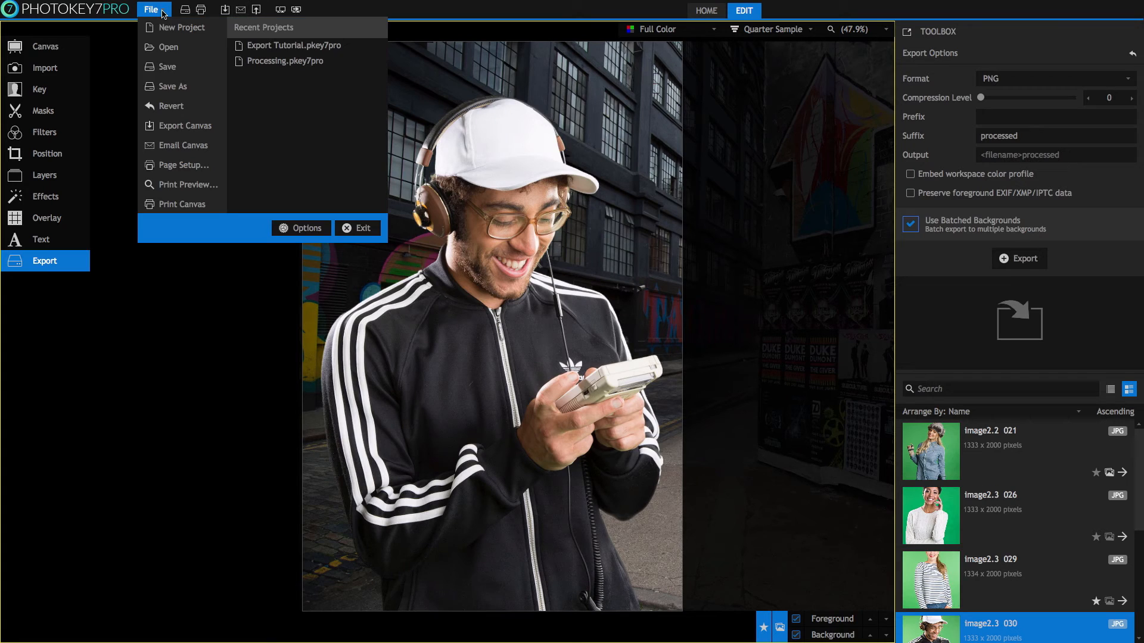
In the Email preferences, select the username, host and port values and enable Use SSL.
{"action": "left_click", "coordinate": [311, 227]}
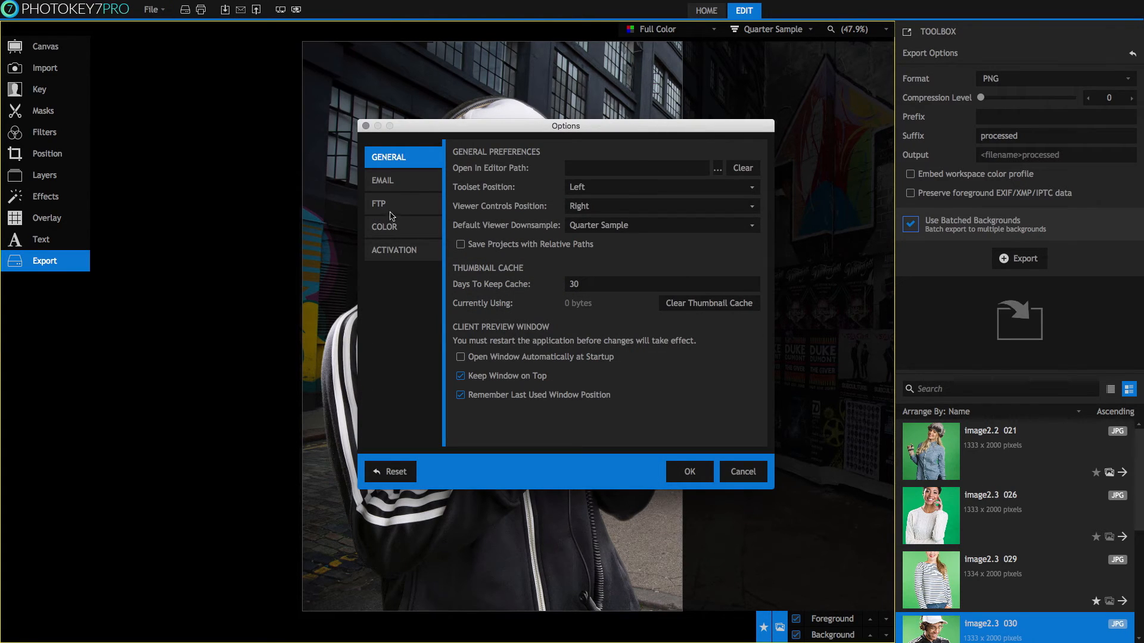
{"action": "left_click", "coordinate": [403, 188]}
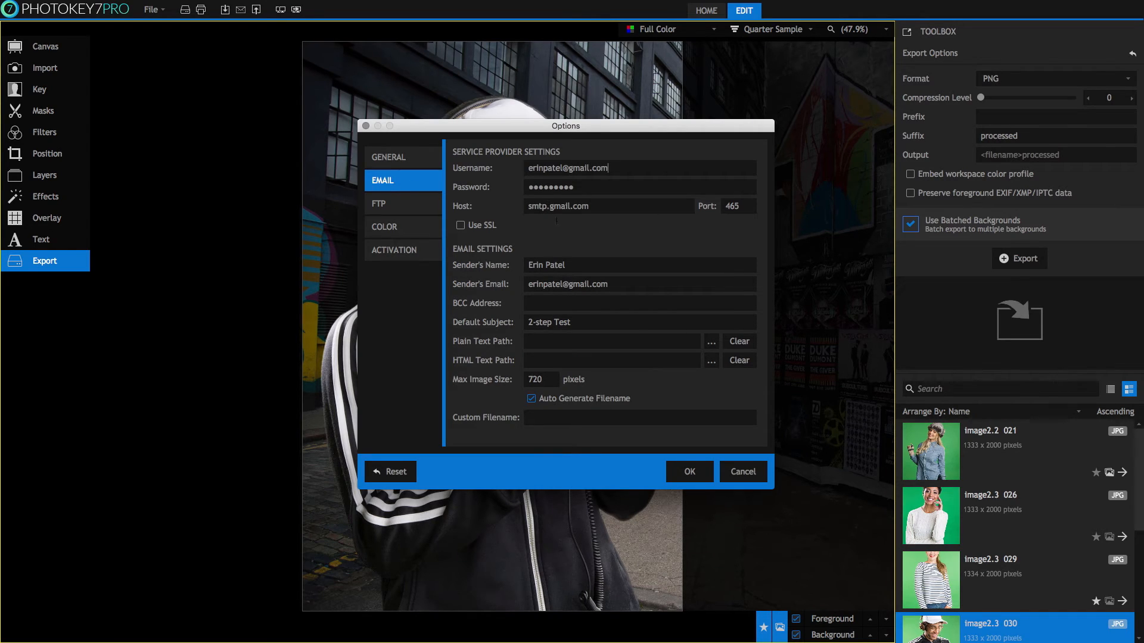
{"action": "left_click_drag", "start_coordinate": [611, 168], "coordinate": [500, 170]}
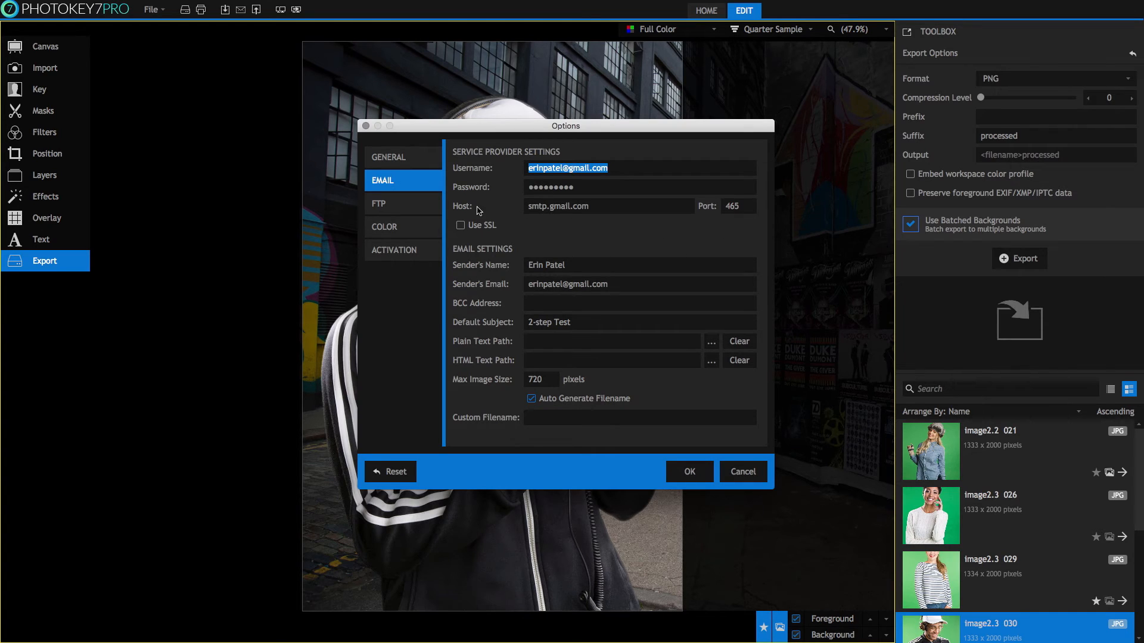
{"action": "left_click_drag", "start_coordinate": [591, 206], "coordinate": [524, 207]}
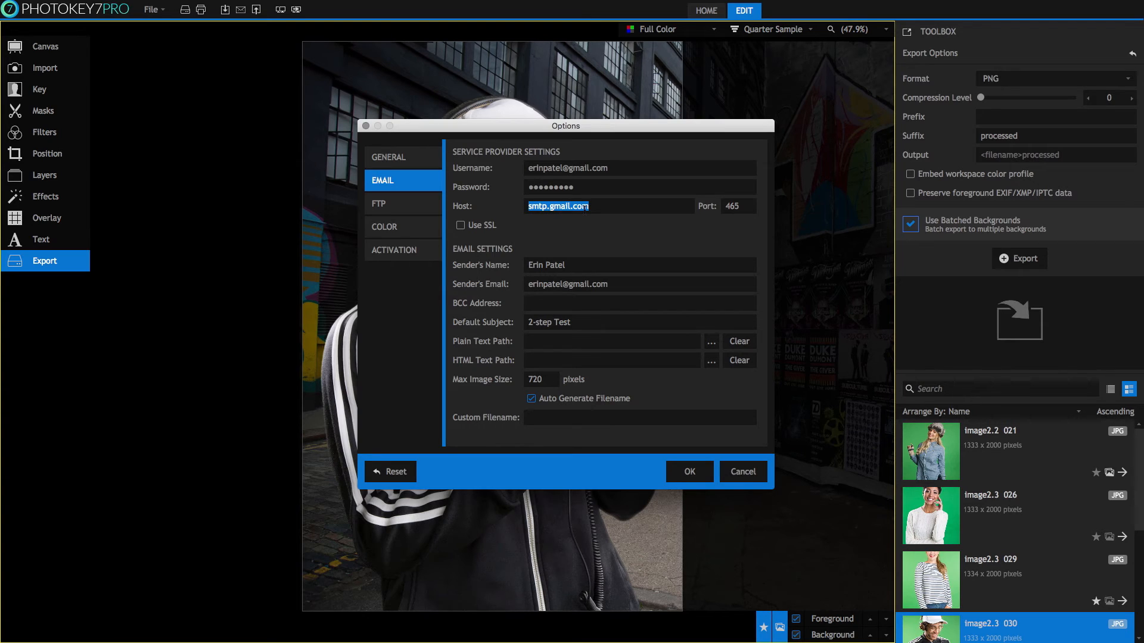
{"action": "left_click_drag", "start_coordinate": [739, 209], "coordinate": [721, 207]}
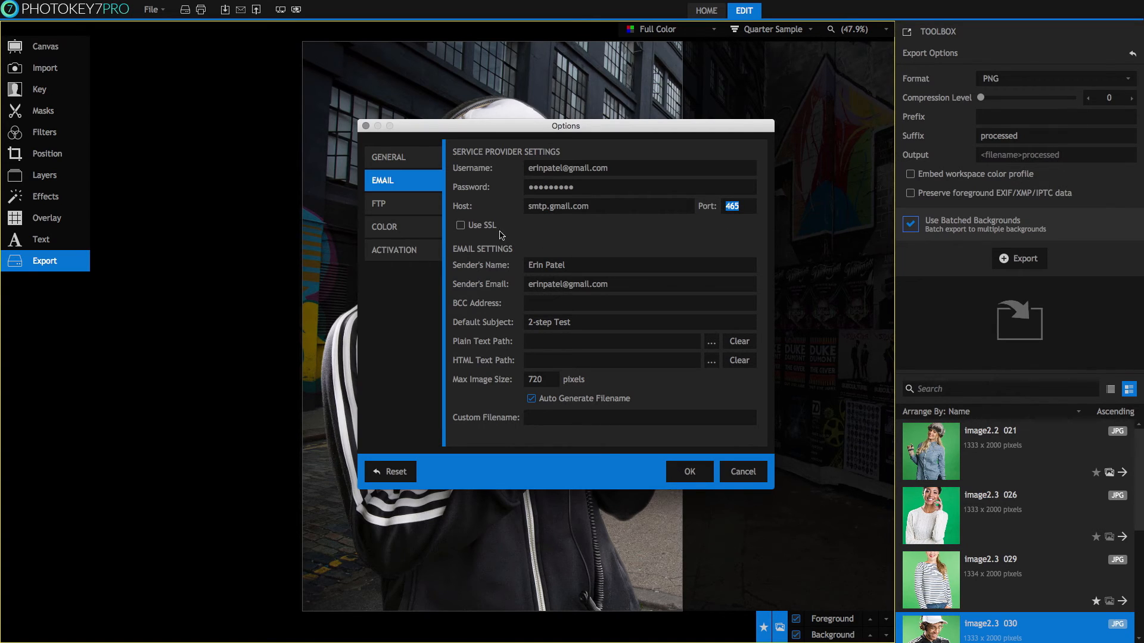
{"action": "left_click", "coordinate": [461, 227]}
Turn Use SSL back off and change the sender's email domain to fxhome.com.
{"action": "left_click", "coordinate": [461, 228]}
{"action": "left_click", "coordinate": [545, 285]}
{"action": "type", "text": "."}
{"action": "left_click_drag", "start_coordinate": [572, 285], "coordinate": [646, 284]}
{"action": "key", "text": "BackSpace"}
{"action": "type", "text": "fxhome.com"}
Set subject 'Image Proofs' and custom filename 'PhotoKeyImage' with auto-generate off, then save.
{"action": "left_click_drag", "start_coordinate": [570, 322], "coordinate": [509, 324]}
{"action": "type", "text": "Image"}
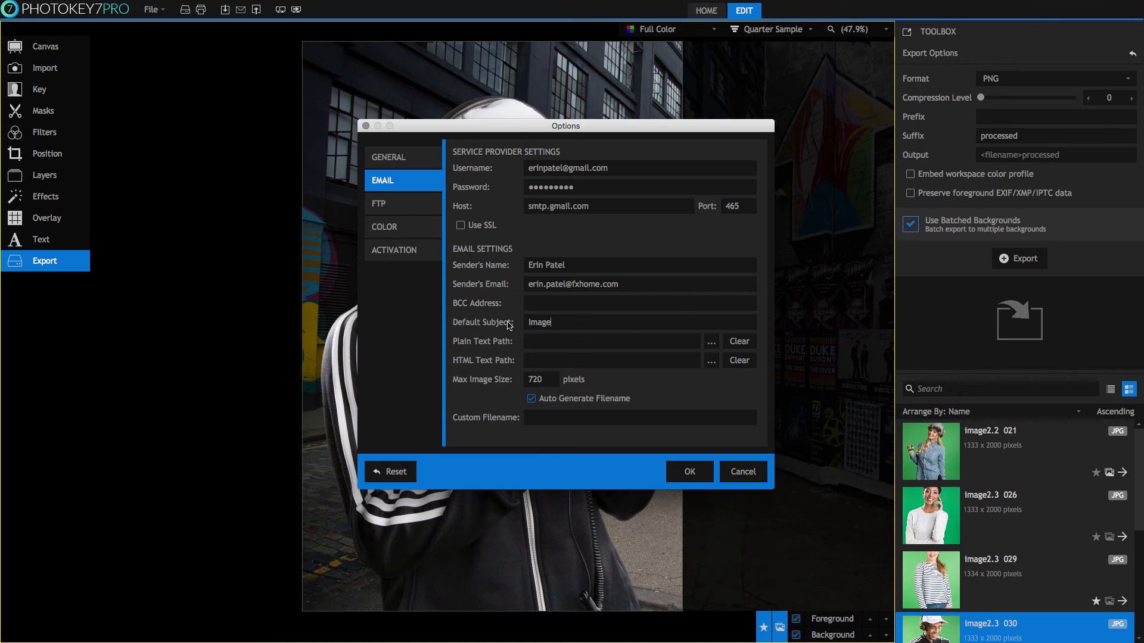
{"action": "type", "text": " Proofs"}
{"action": "left_click", "coordinate": [531, 398]}
{"action": "key", "text": "super+a"}
{"action": "key", "text": "BackSpace"}
{"action": "type", "text": "PhotoKeyImage"}
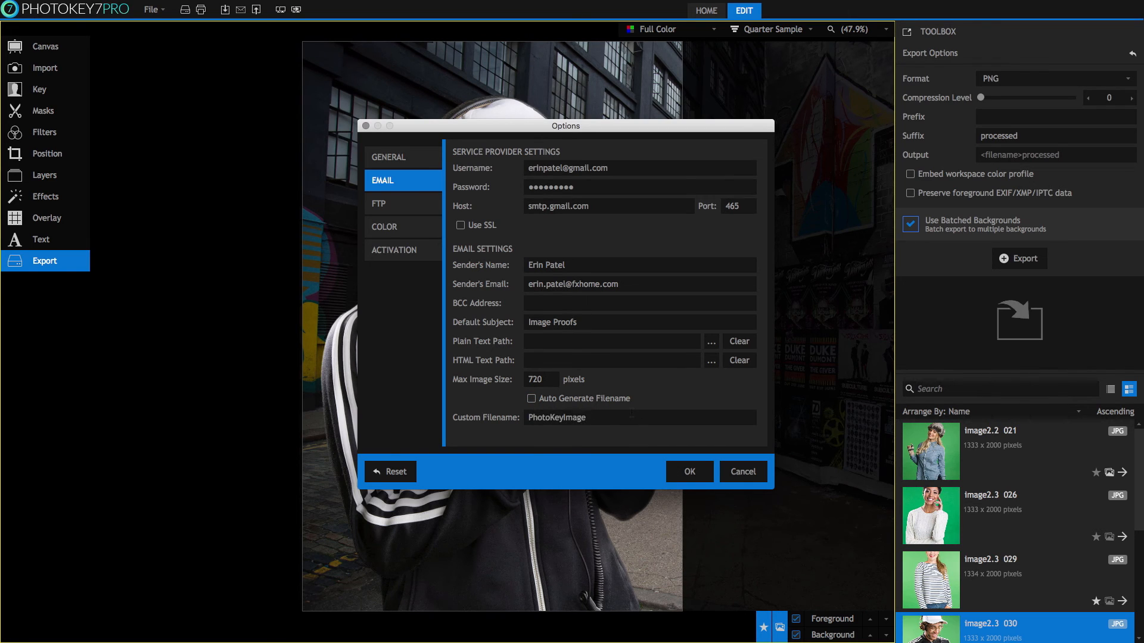
{"action": "left_click", "coordinate": [691, 471]}
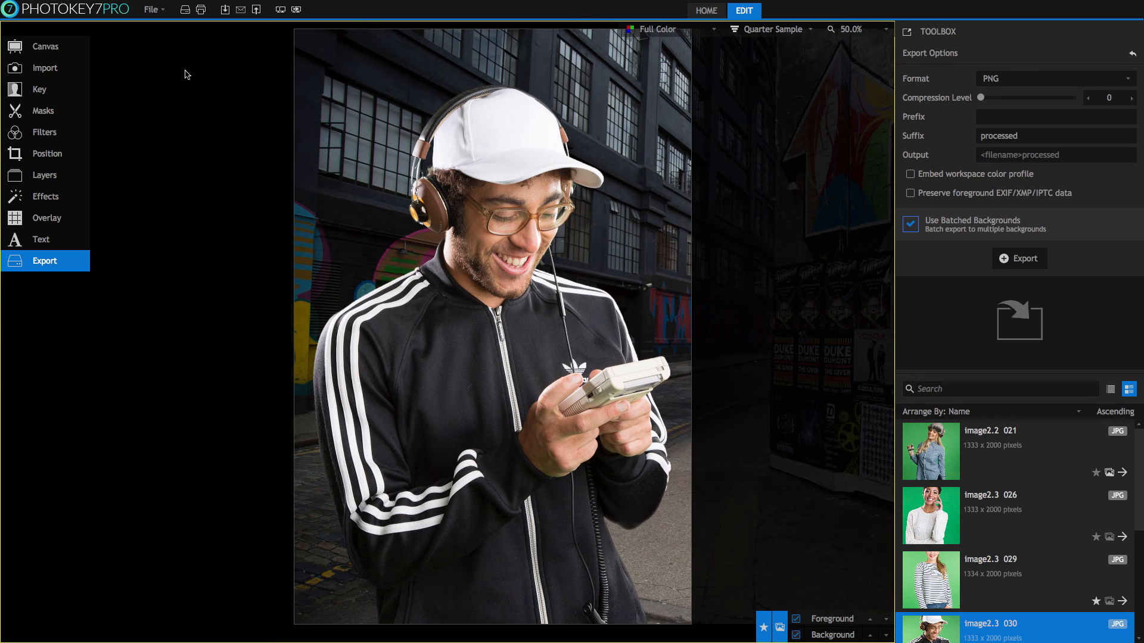
Email the headphones composite to the recipient's address with subject 'Image Proofs' and confirm sending.
{"action": "left_click", "coordinate": [151, 9]}
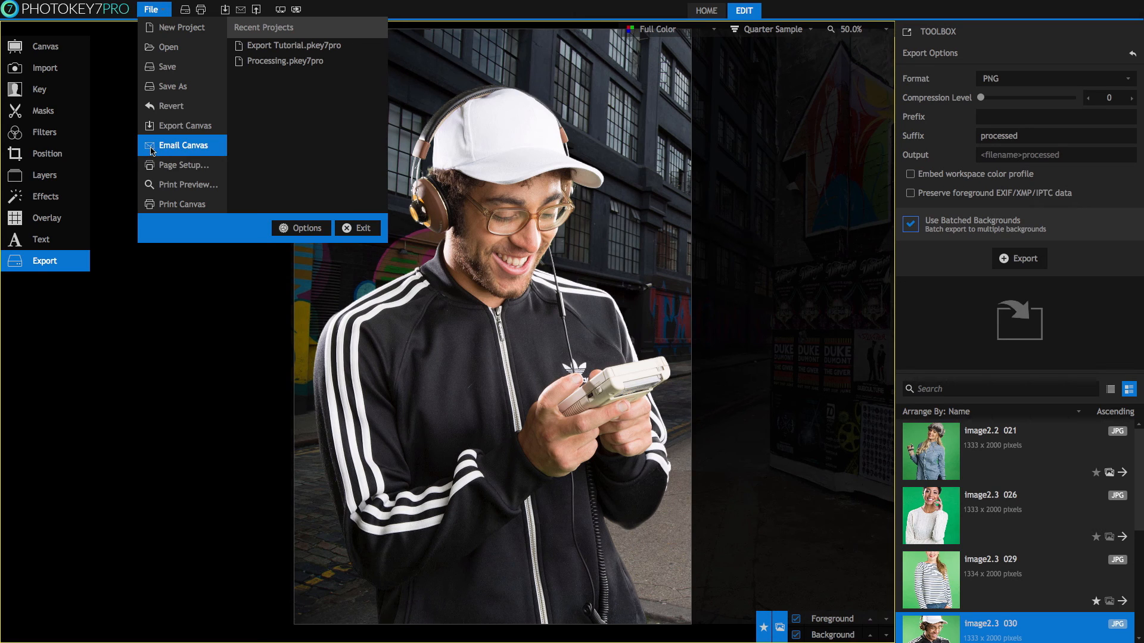
{"action": "left_click", "coordinate": [127, 150]}
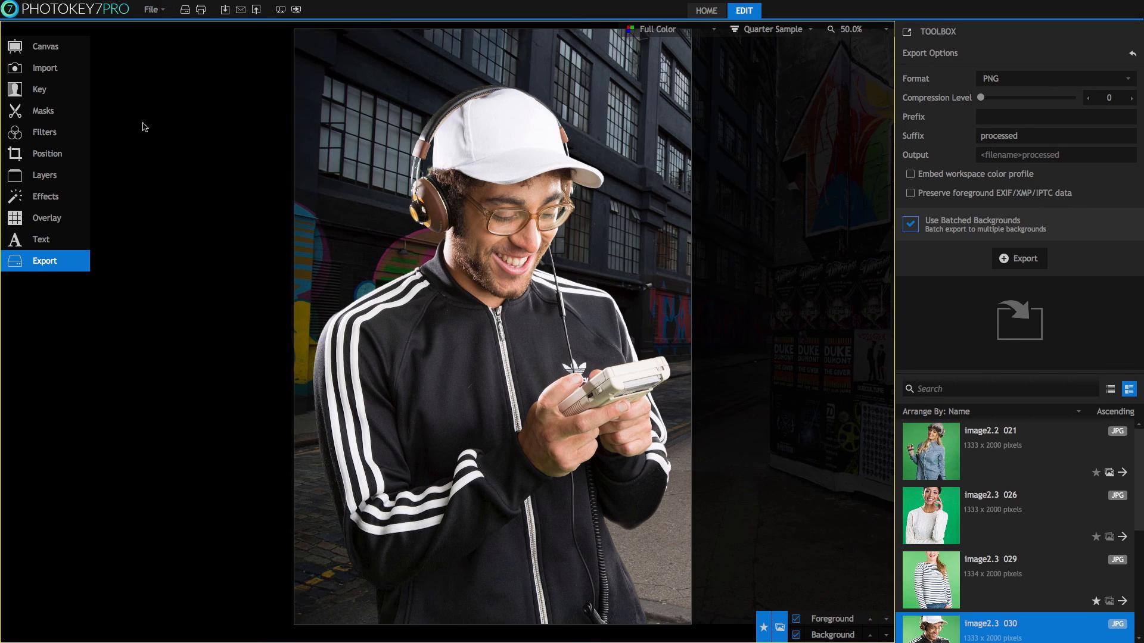
{"action": "left_click", "coordinate": [241, 11]}
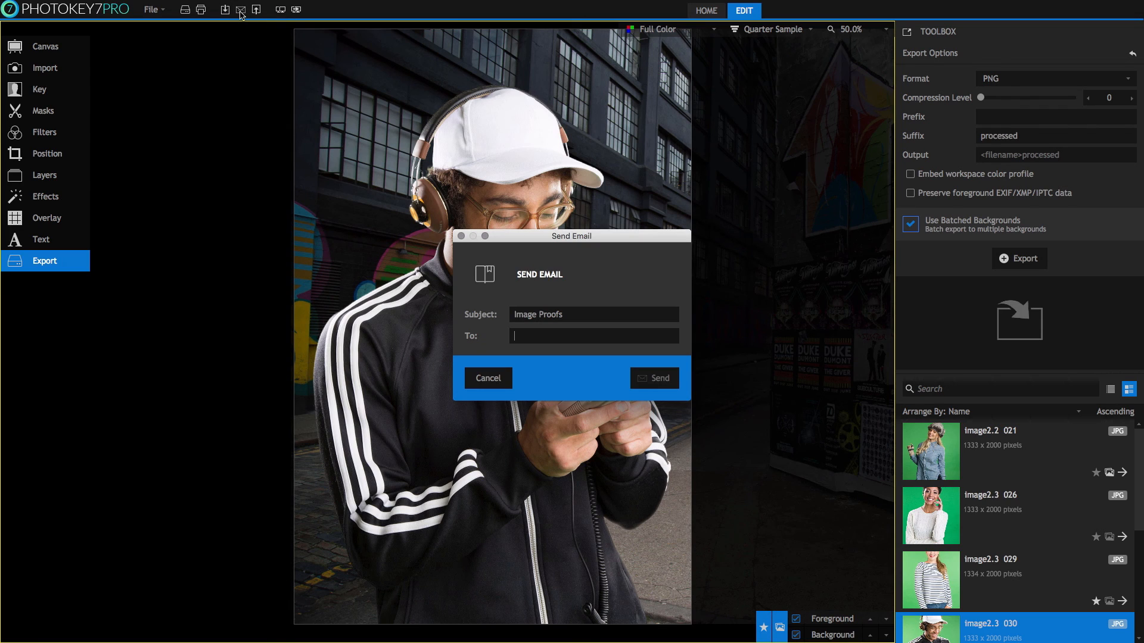
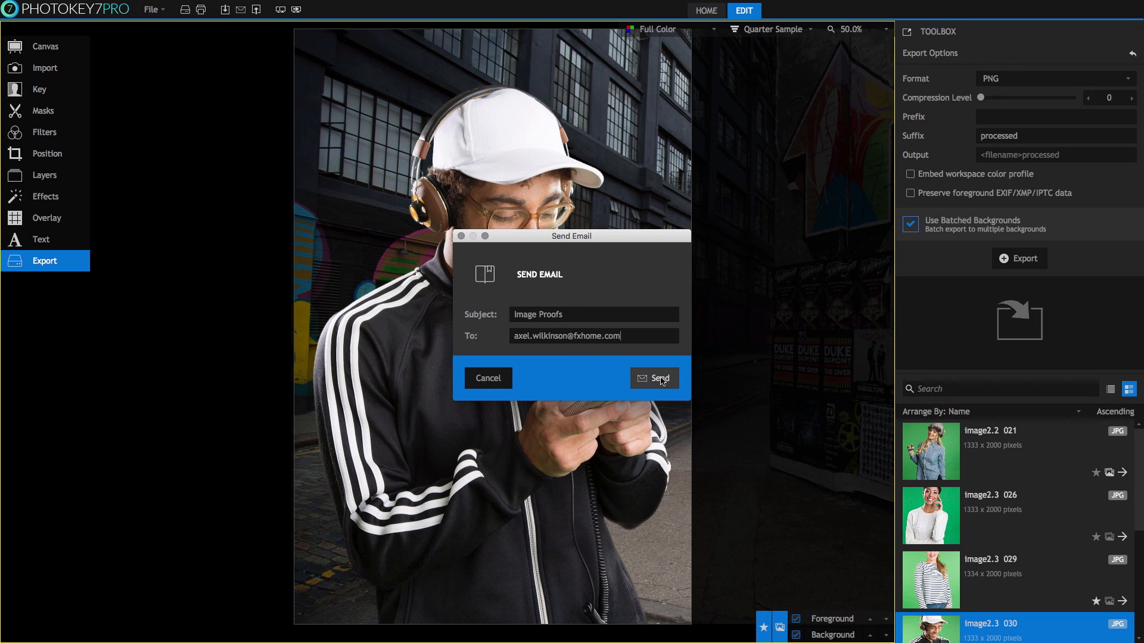
{"action": "left_click_drag", "start_coordinate": [586, 314], "coordinate": [444, 312]}
{"action": "left_click", "coordinate": [654, 380]}
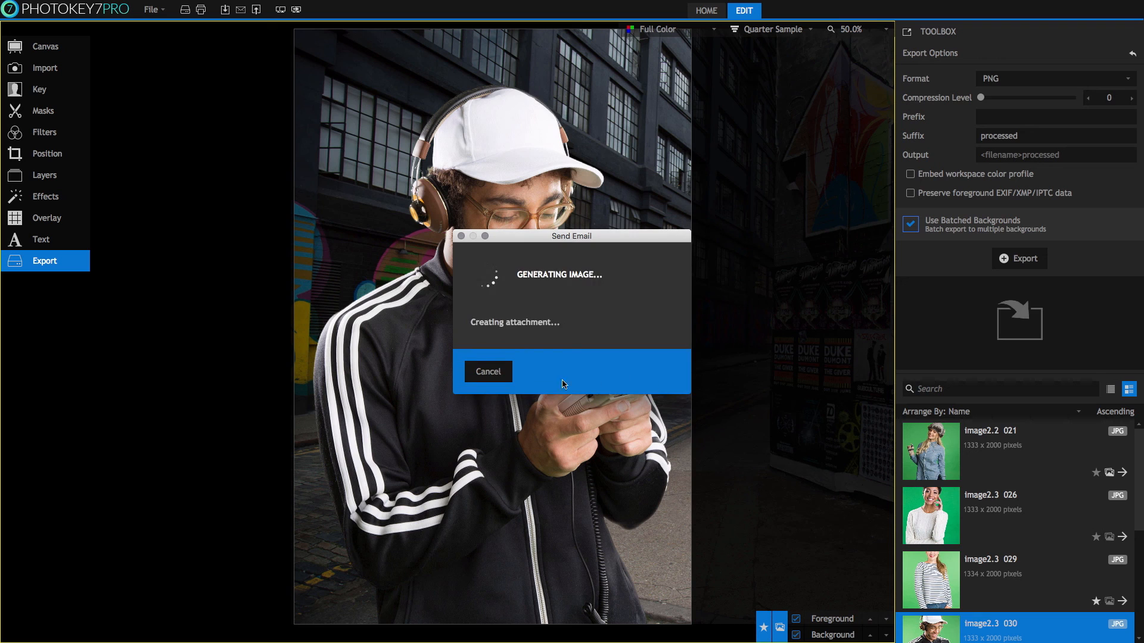
{"action": "left_click", "coordinate": [664, 372]}
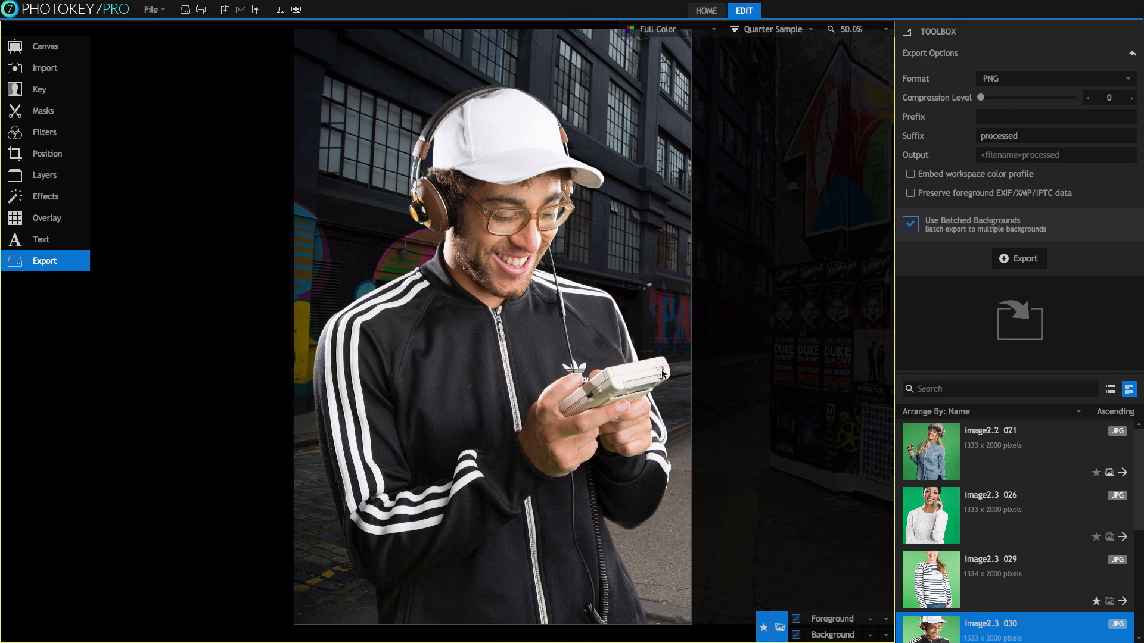
{"action": "left_click", "coordinate": [60, 70]}
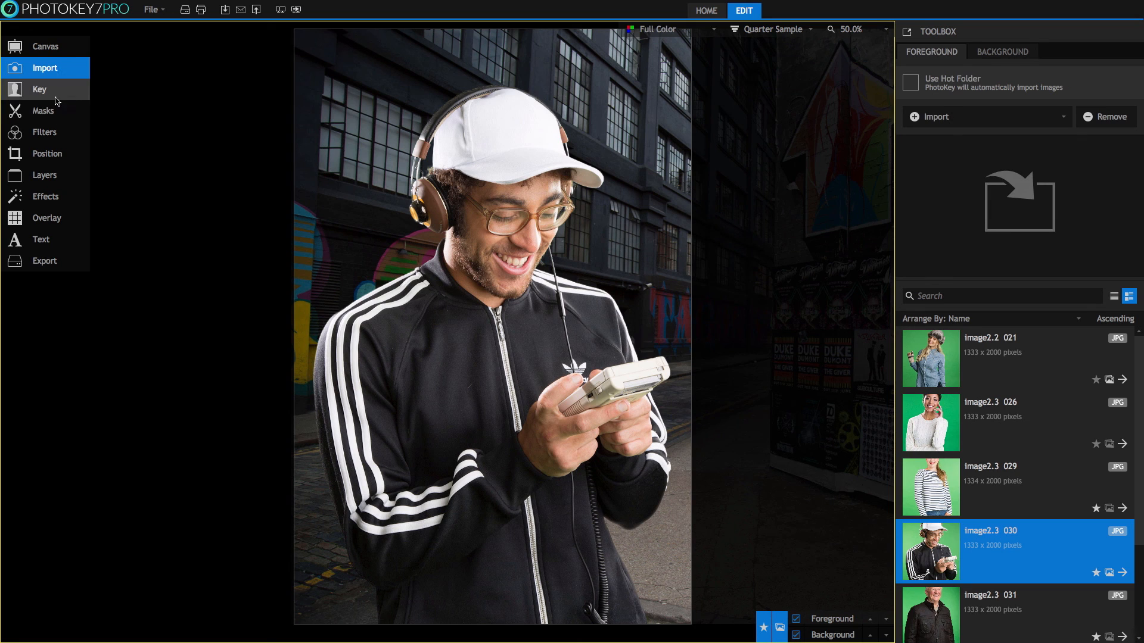
{"action": "left_click", "coordinate": [58, 93]}
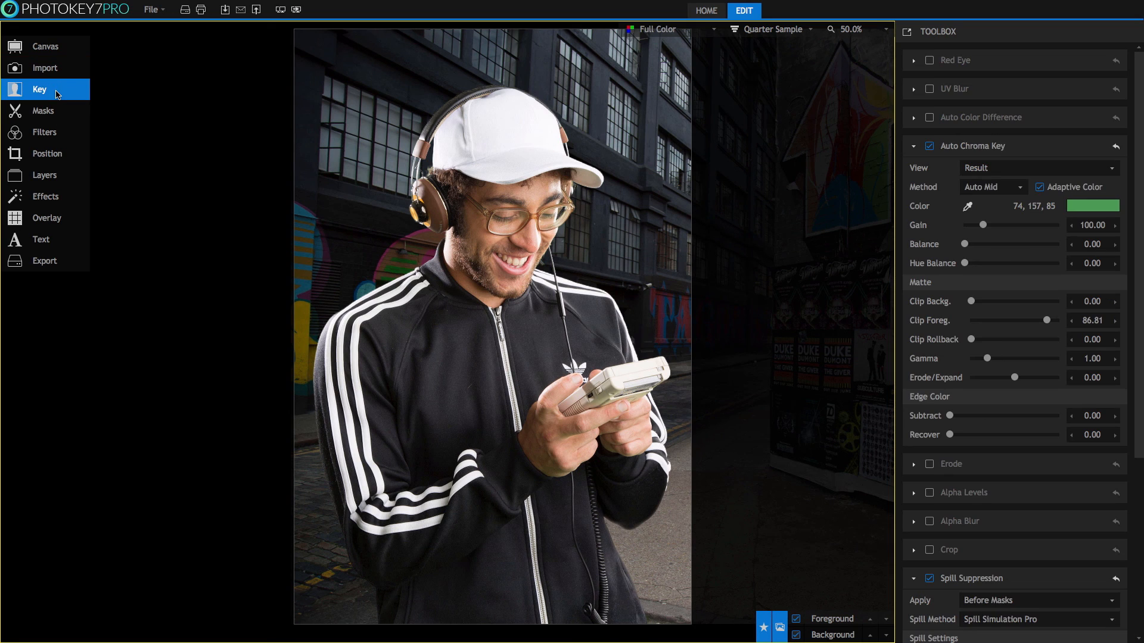
{"action": "left_click", "coordinate": [59, 261]}
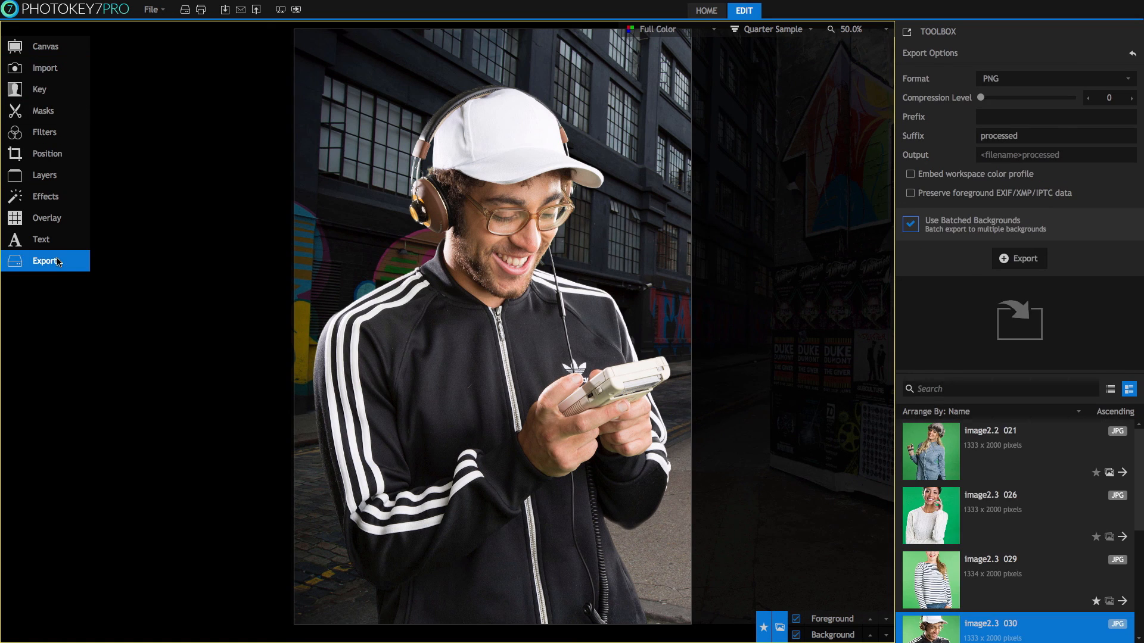